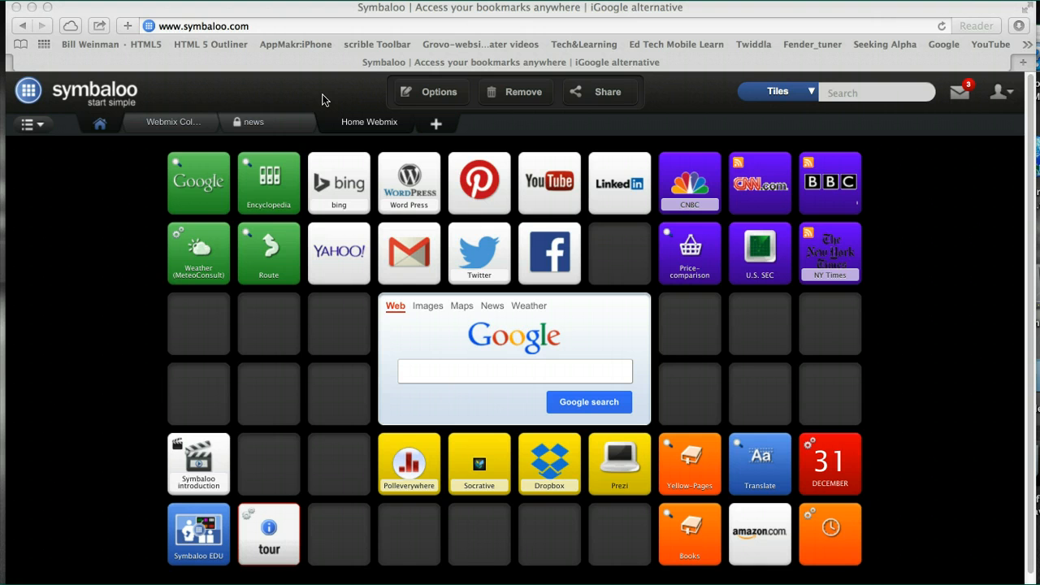
# Search the tiles for Forbes and add the plain Forbes tile to the empty slot below Price-comparison.
pyautogui.click(219, 216)
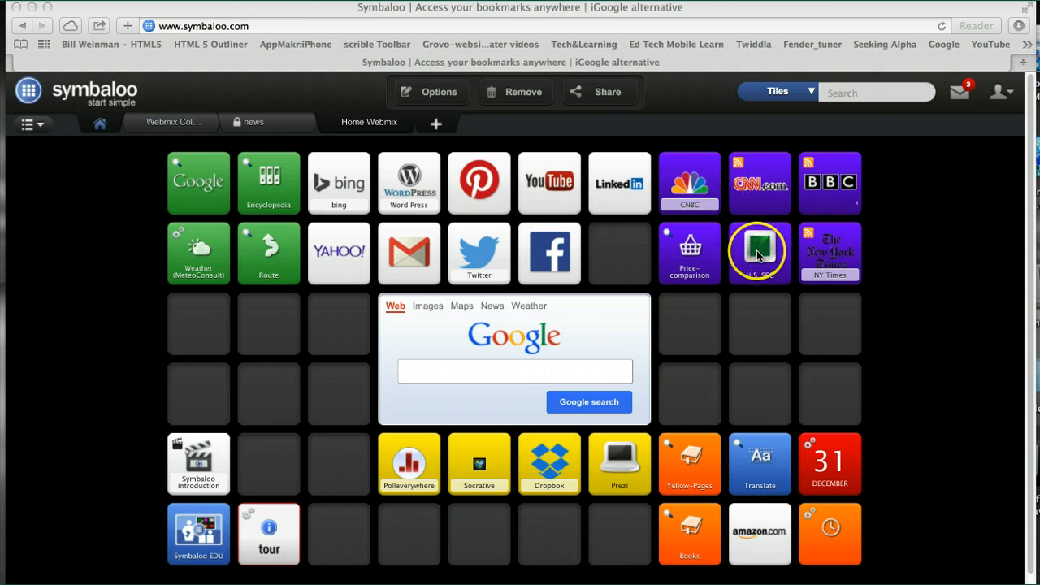
pyautogui.click(691, 333)
pyautogui.click(690, 333)
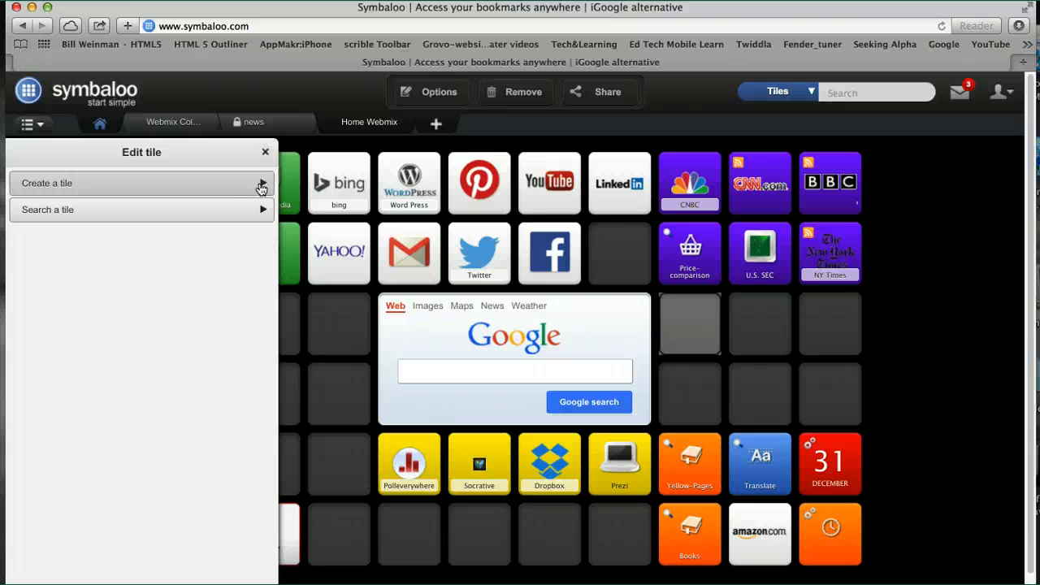
pyautogui.click(263, 210)
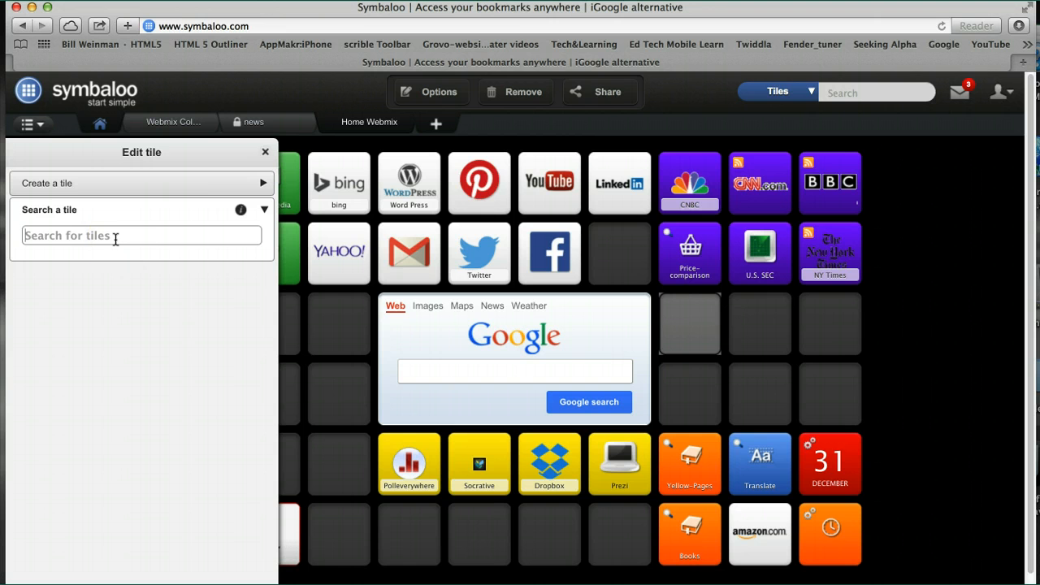
pyautogui.write('Mone')
pyautogui.press('BackSpace')
pyautogui.press('BackSpace')
pyautogui.press('BackSpace')
pyautogui.press('BackSpace')
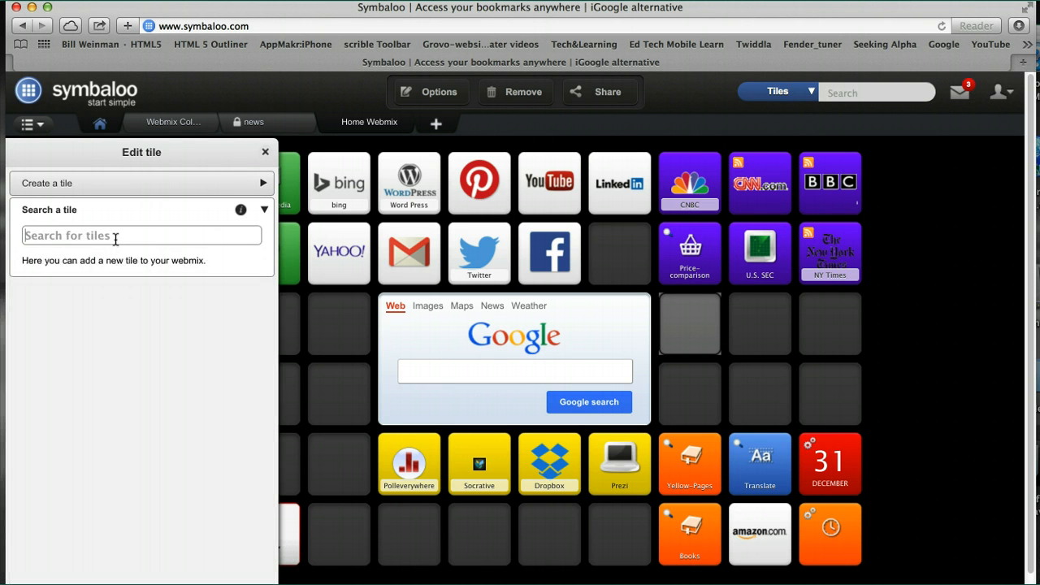
pyautogui.write('Forbes')
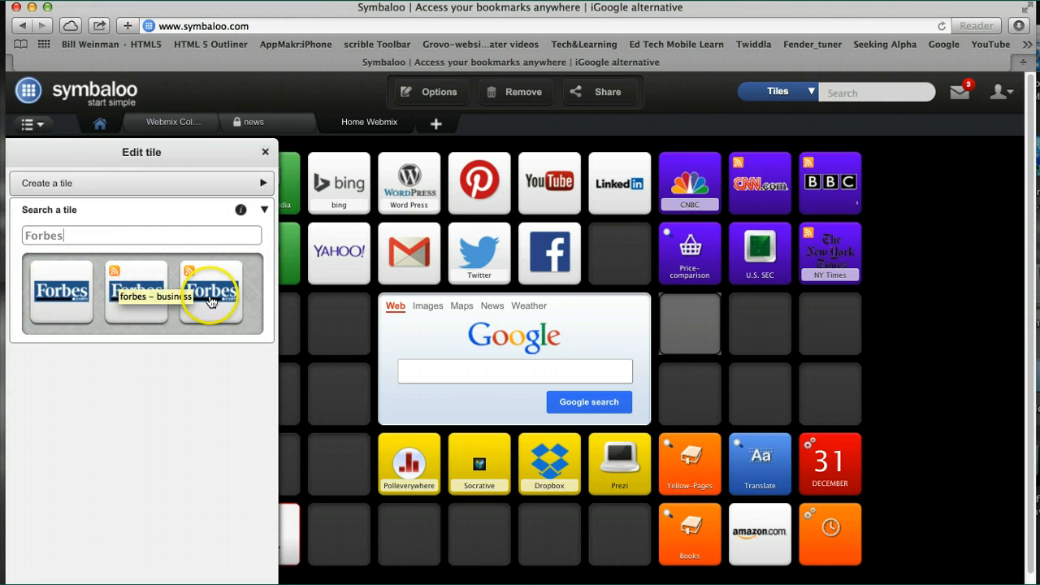
pyautogui.click(53, 294)
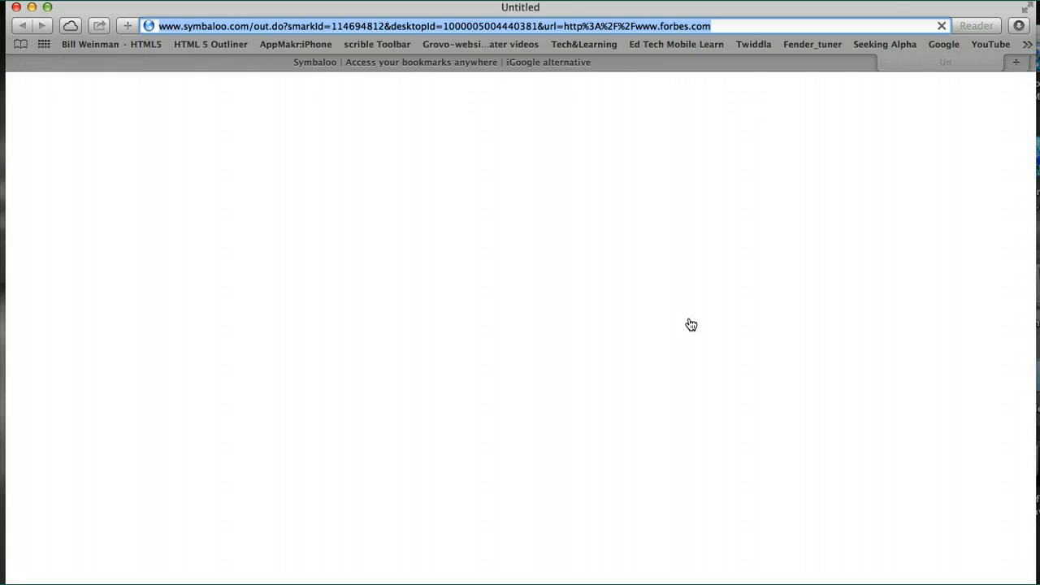
# Test the Forbes tile by opening its website past the welcome page, and return to the Symbaloo webmix.
pyautogui.click(690, 324)
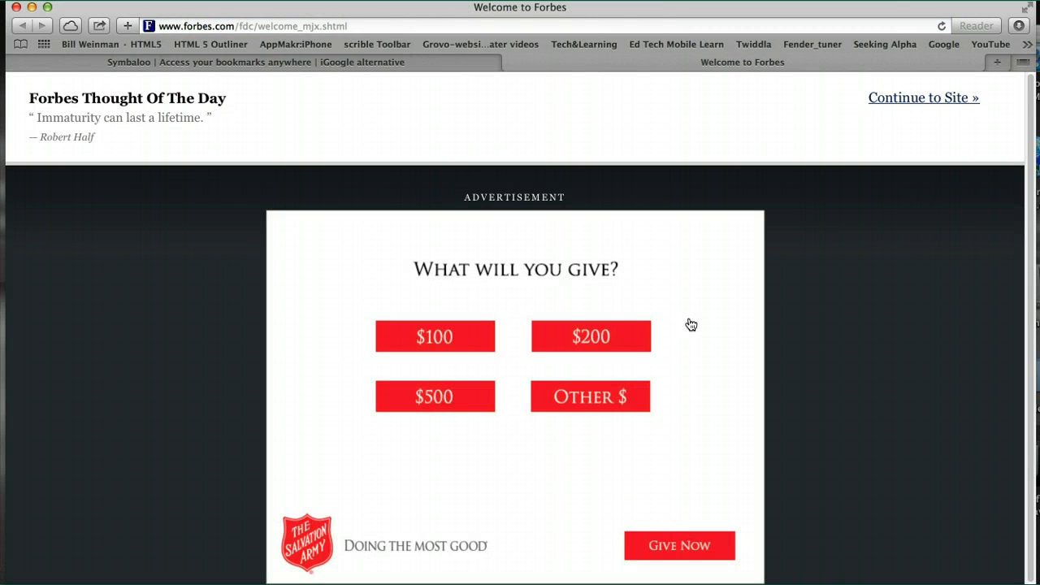
pyautogui.click(902, 99)
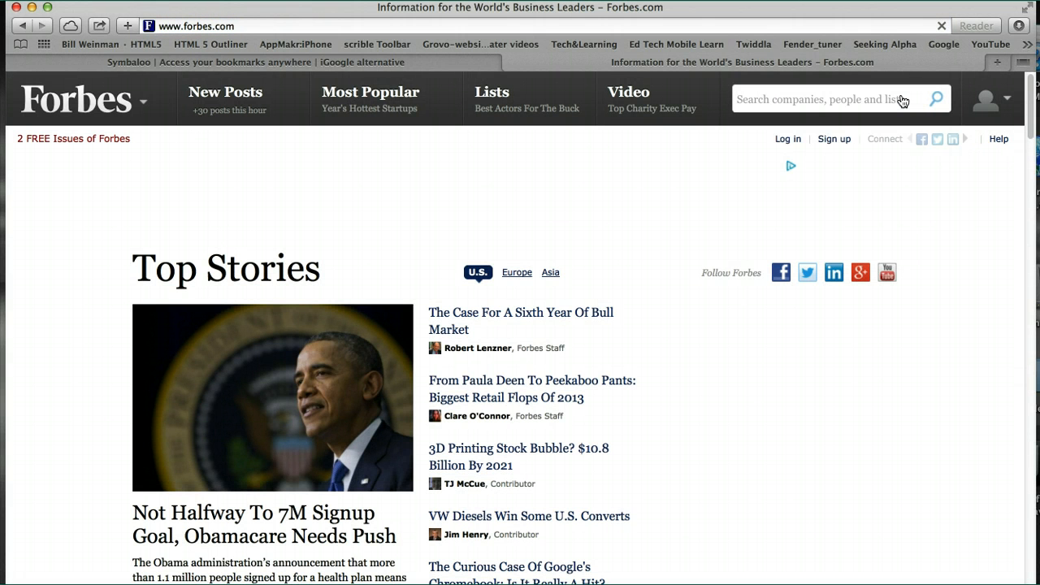
pyautogui.click(473, 57)
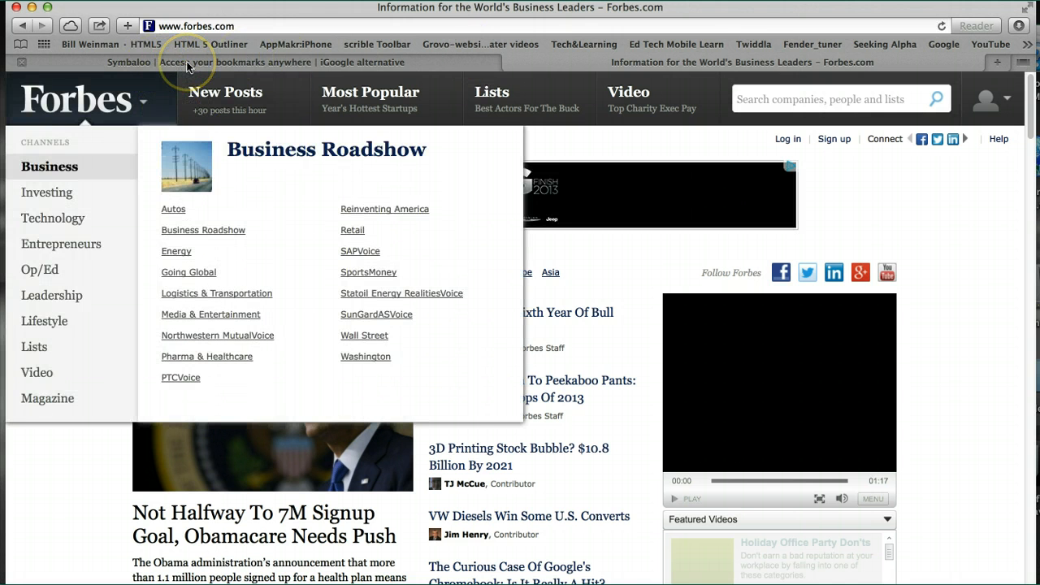
pyautogui.click(511, 62)
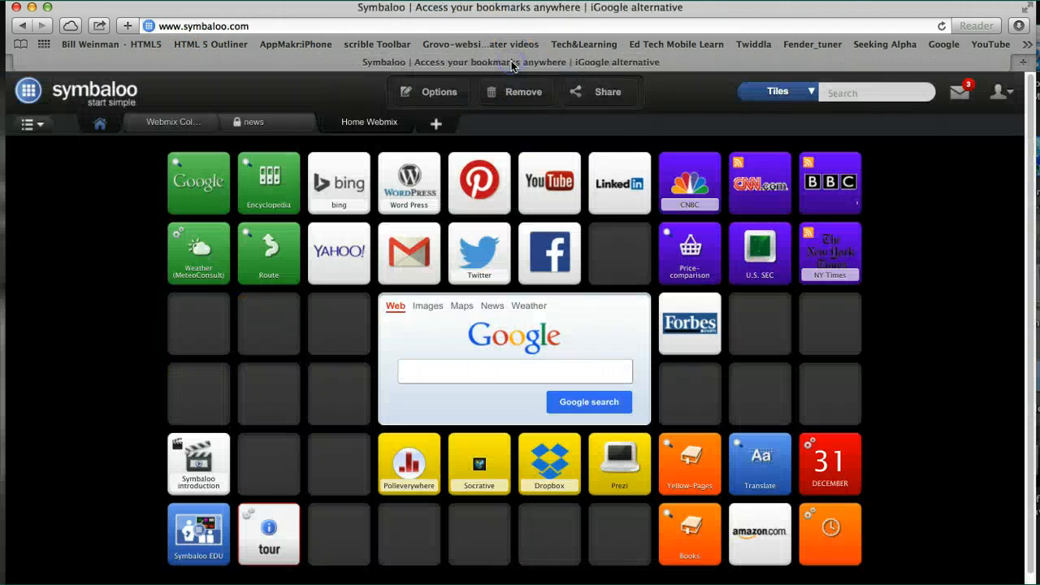
pyautogui.click(696, 341)
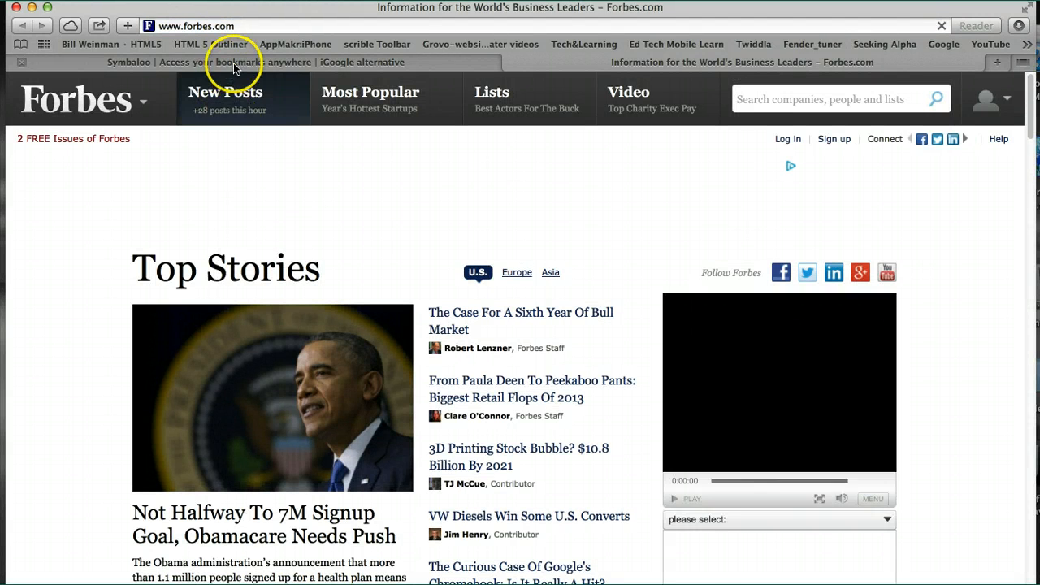
pyautogui.click(233, 63)
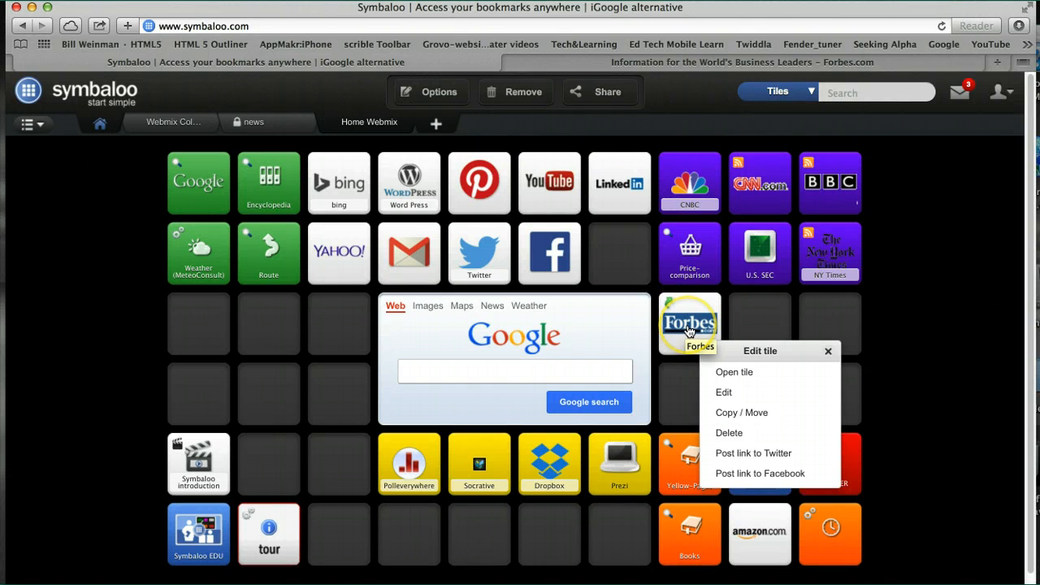
# Open the Forbes tile for editing, keeping Website as its address type and the black text color.
pyautogui.click(724, 393)
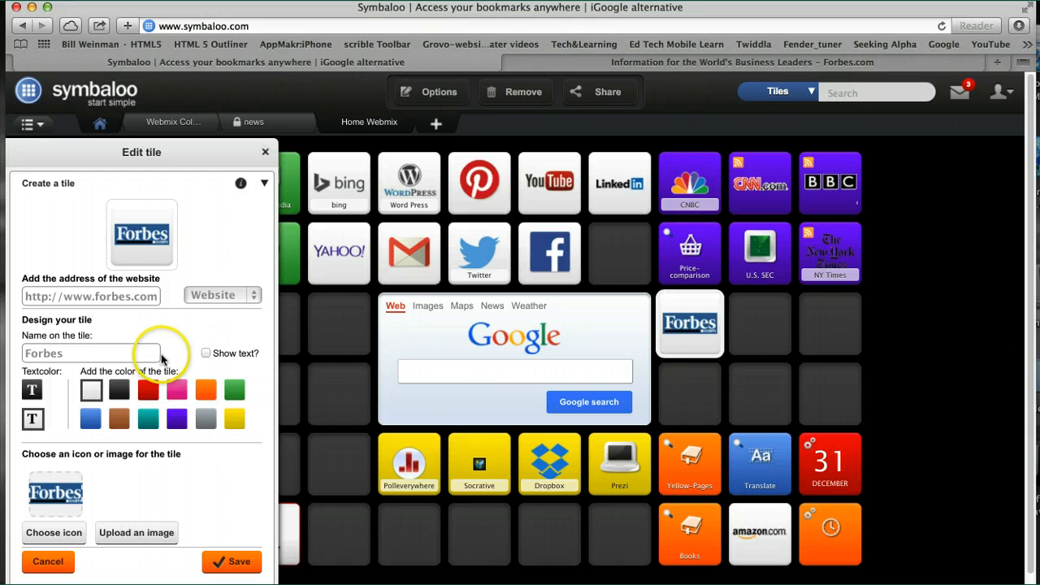
pyautogui.click(254, 296)
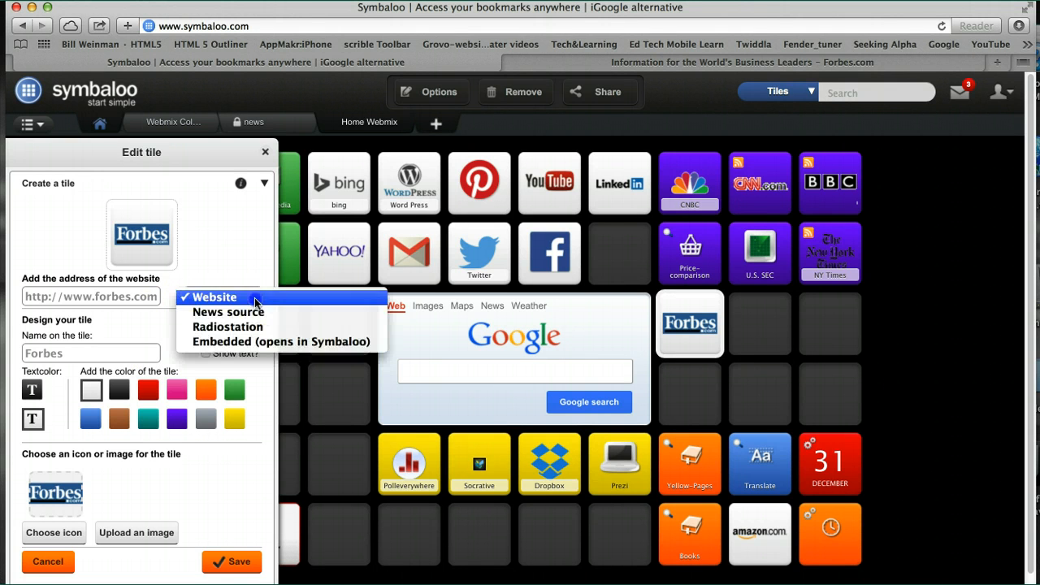
pyautogui.click(254, 298)
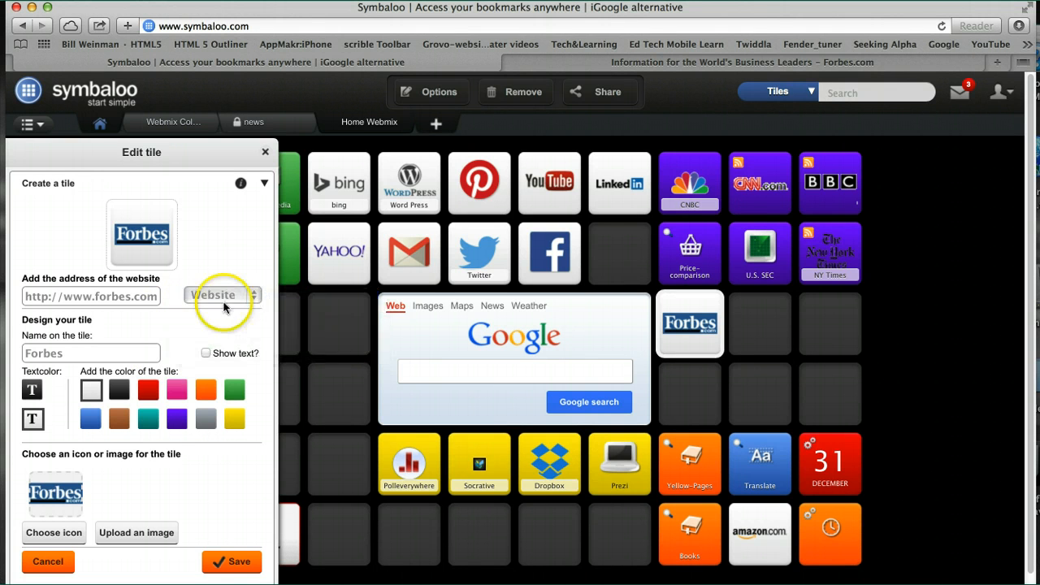
pyautogui.click(32, 395)
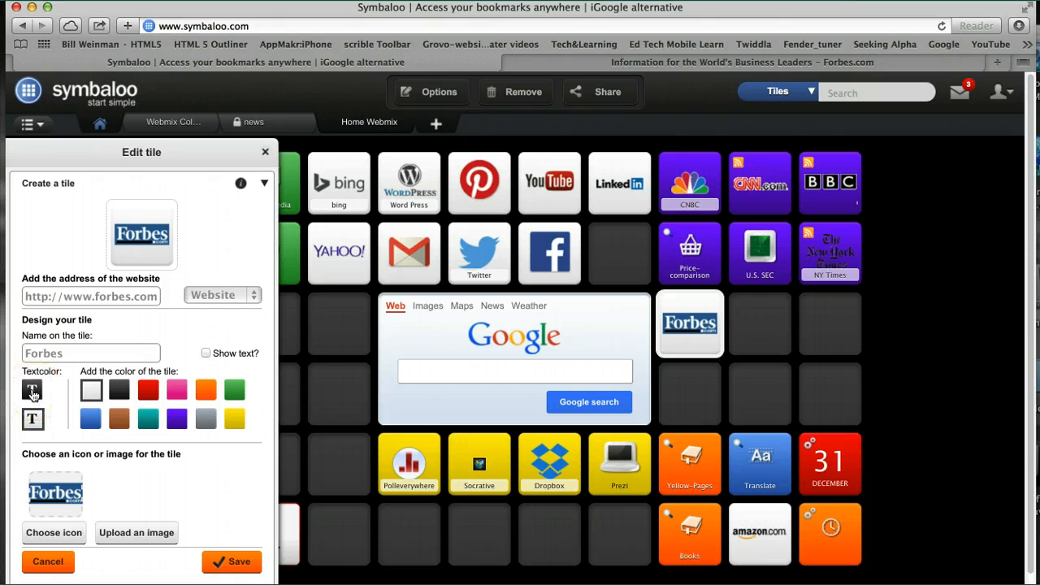
pyautogui.click(32, 420)
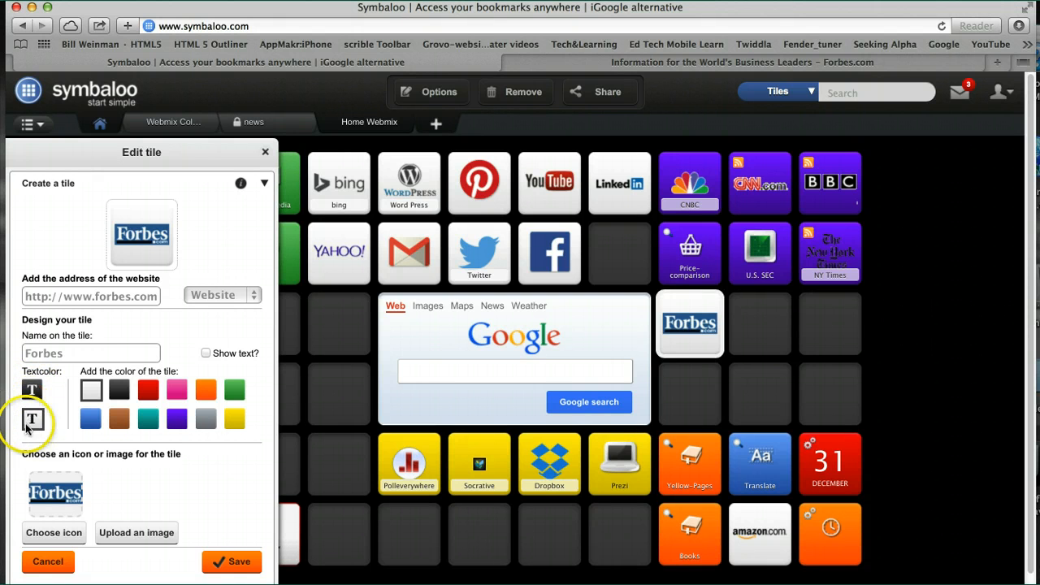
pyautogui.click(176, 424)
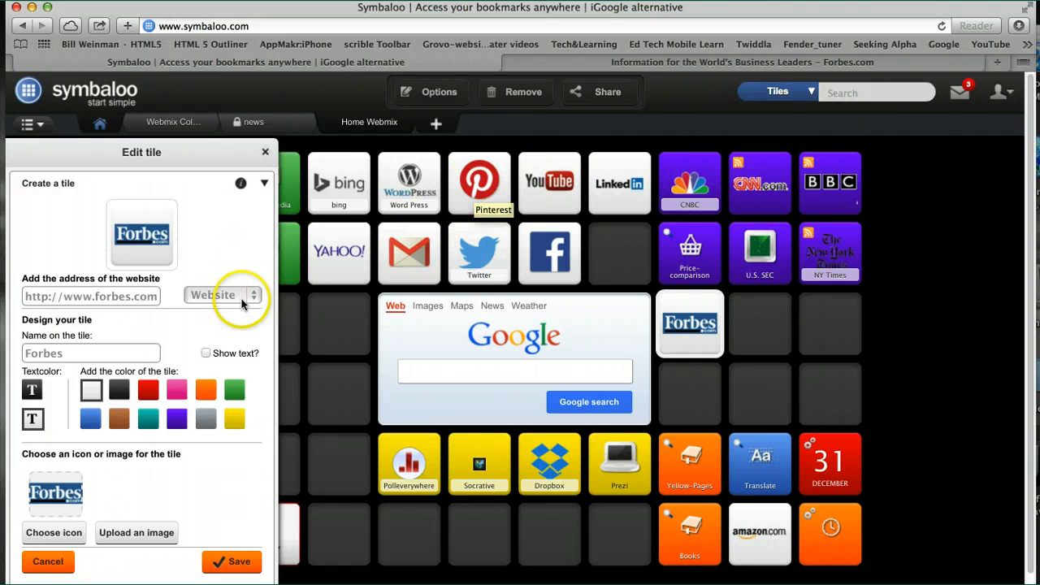
# Try showing the name text on the Forbes tile and hide it again.
pyautogui.click(206, 354)
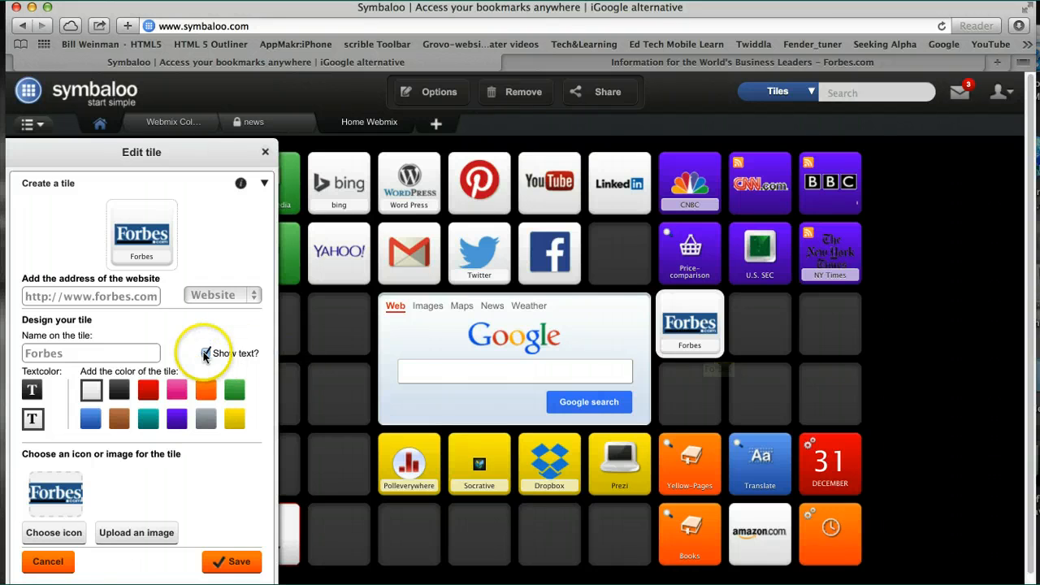
pyautogui.click(206, 354)
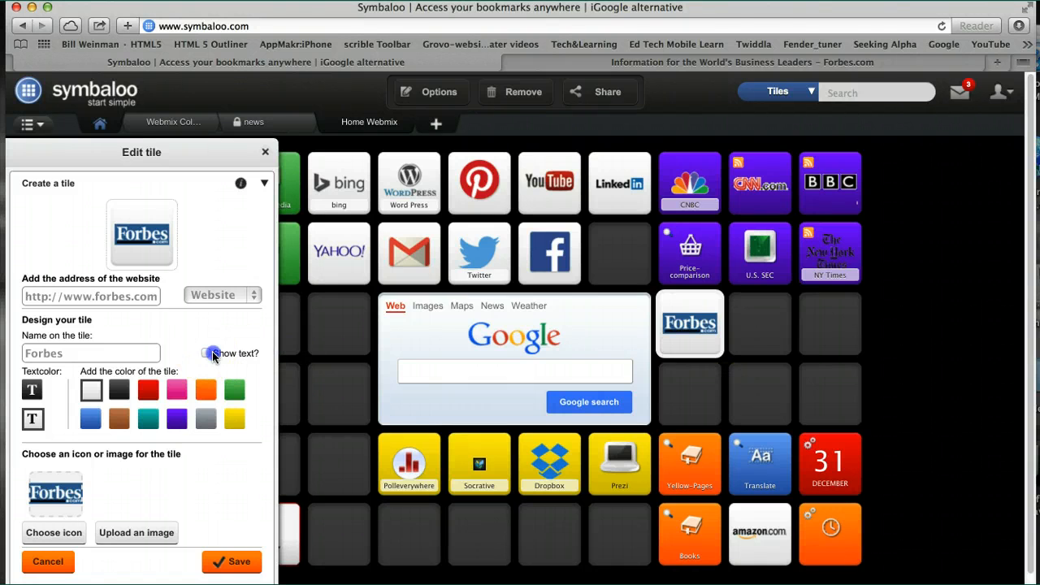
pyautogui.click(483, 191)
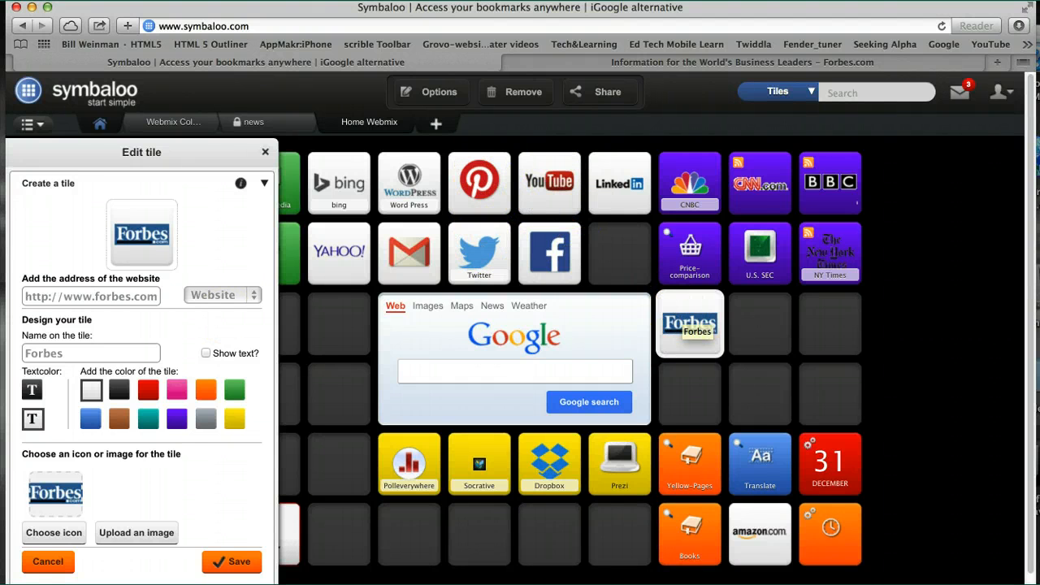
# Set the Forbes tile's color to purple and save the tile.
pyautogui.click(177, 419)
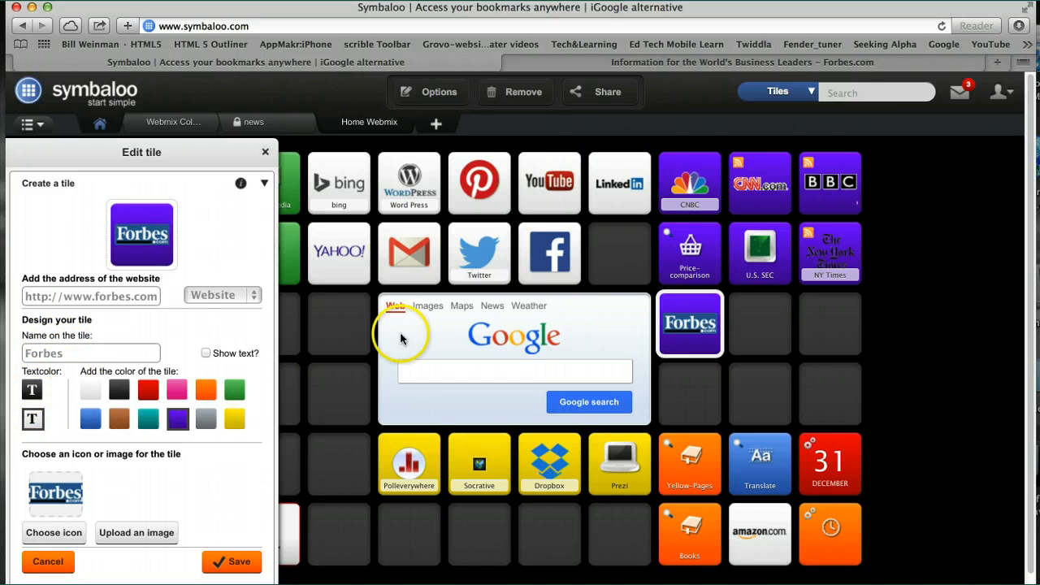
pyautogui.moveTo(691, 341)
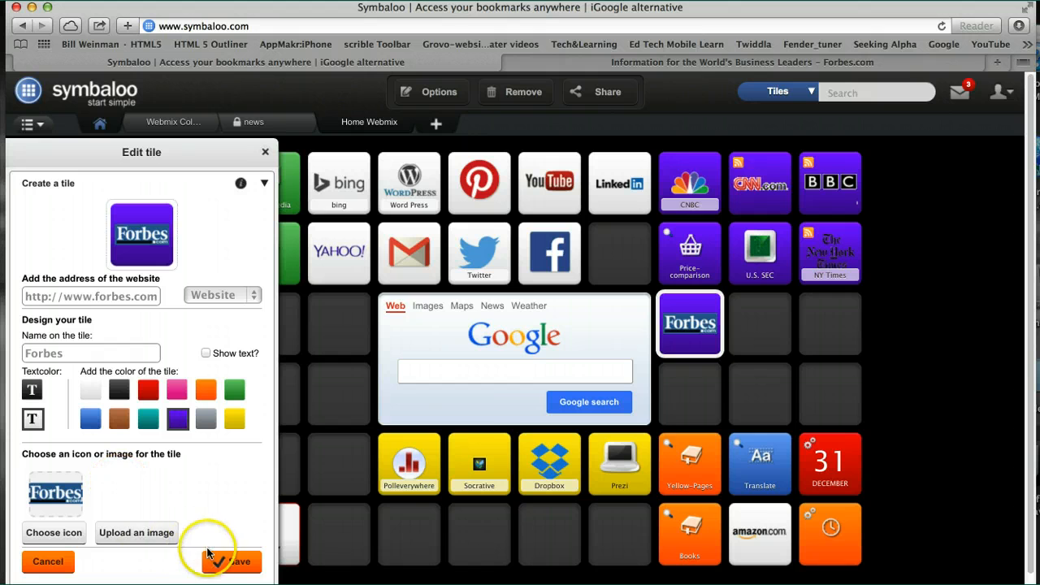
pyautogui.click(228, 563)
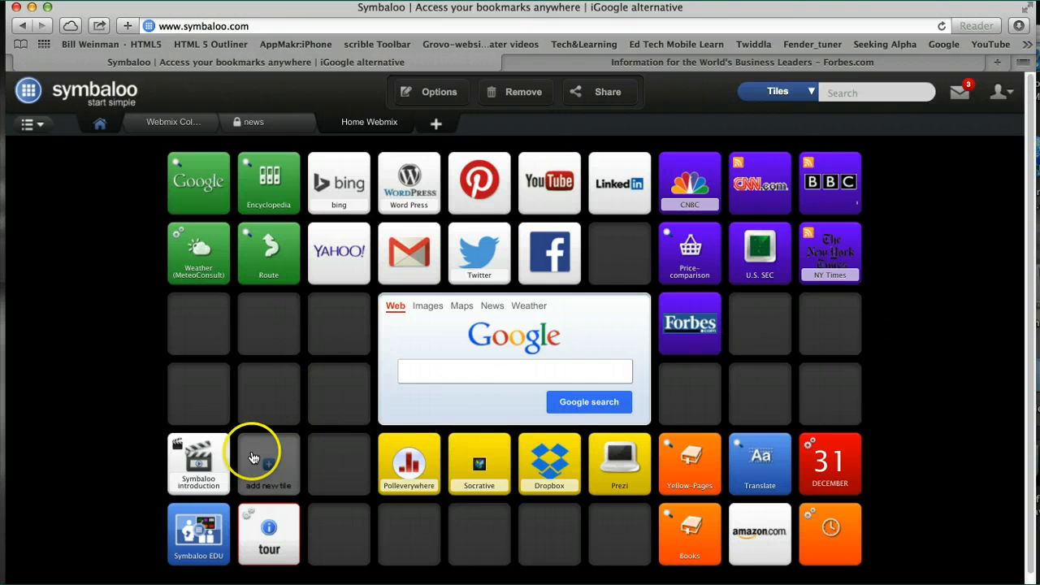
# Move the Symbaloo introduction tile one slot to the right, above the tour tile.
pyautogui.moveTo(203, 461); pyautogui.dragTo(281, 473)
pyautogui.click(346, 536)
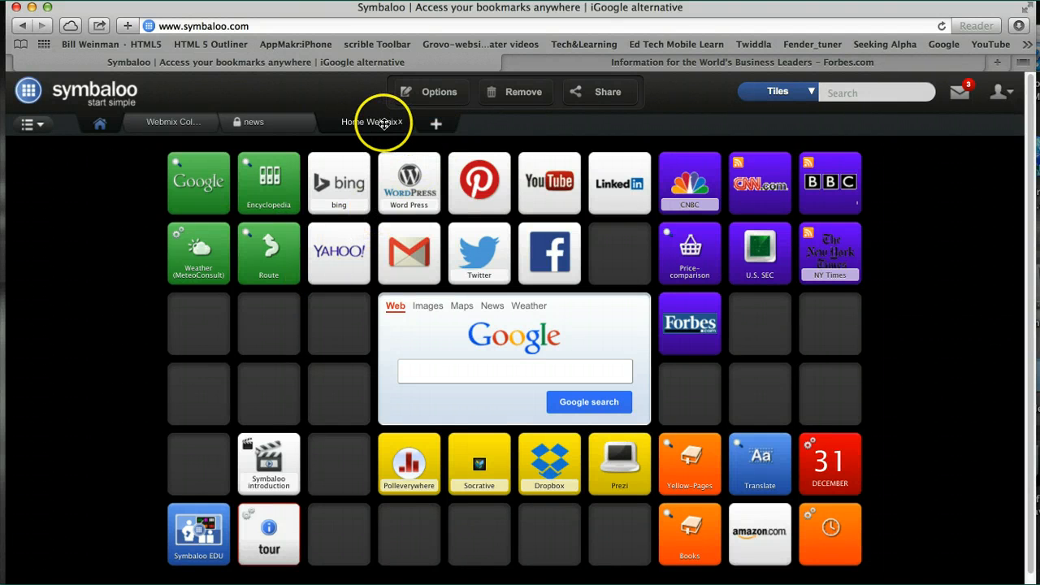
# Add an empty webmix named "Test Symbaloo 1" without RSS feeds.
pyautogui.click(437, 126)
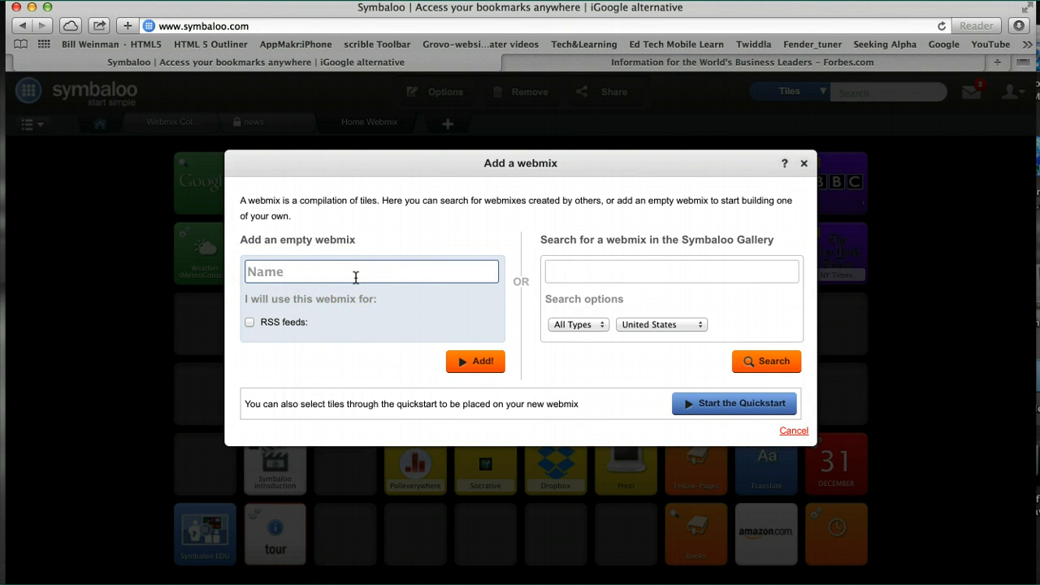
pyautogui.write('Test Symba')
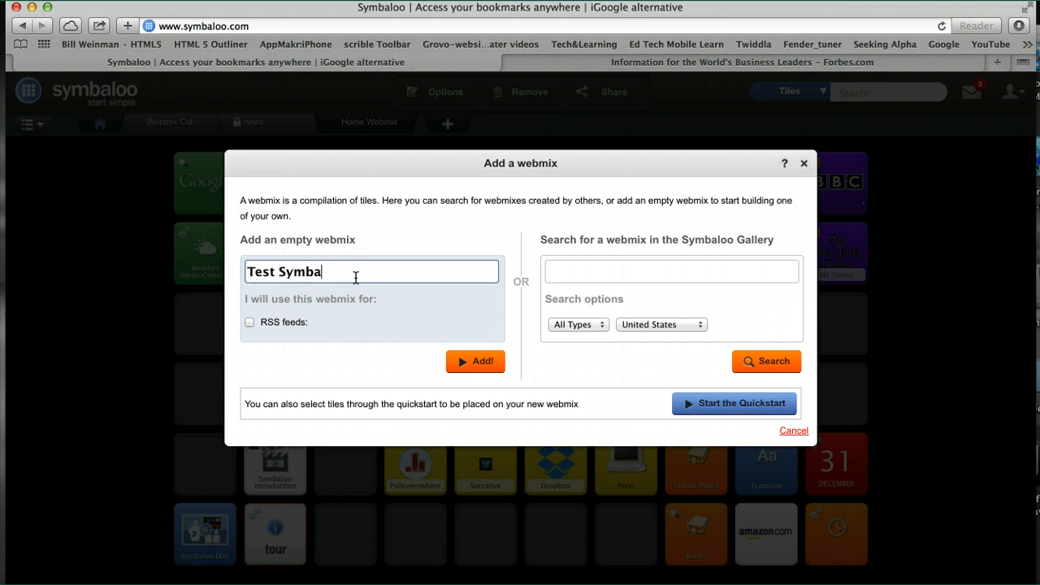
pyautogui.write('loo 1')
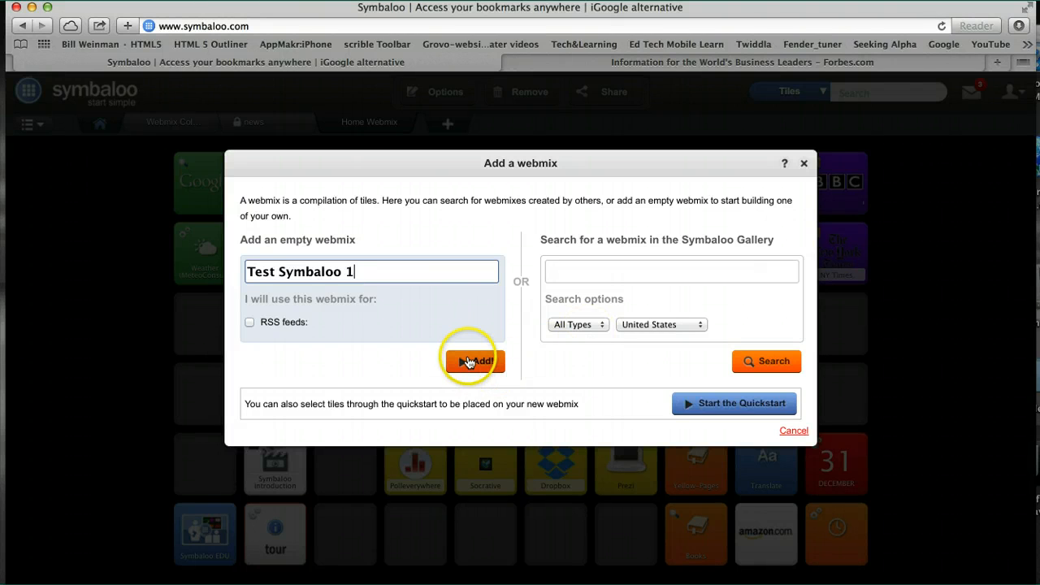
pyautogui.click(602, 326)
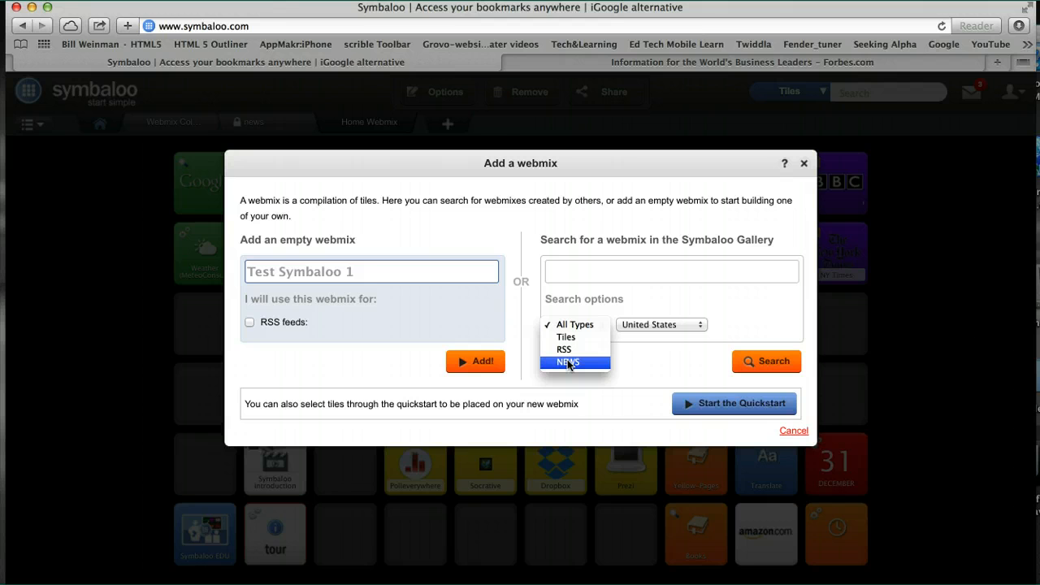
pyautogui.click(482, 368)
pyautogui.click(481, 366)
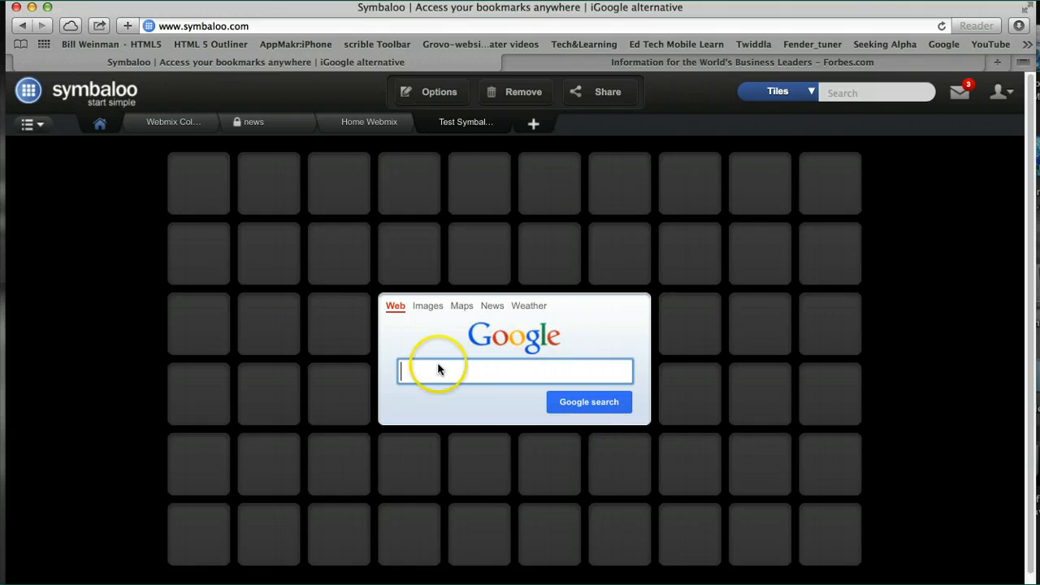
pyautogui.click(465, 363)
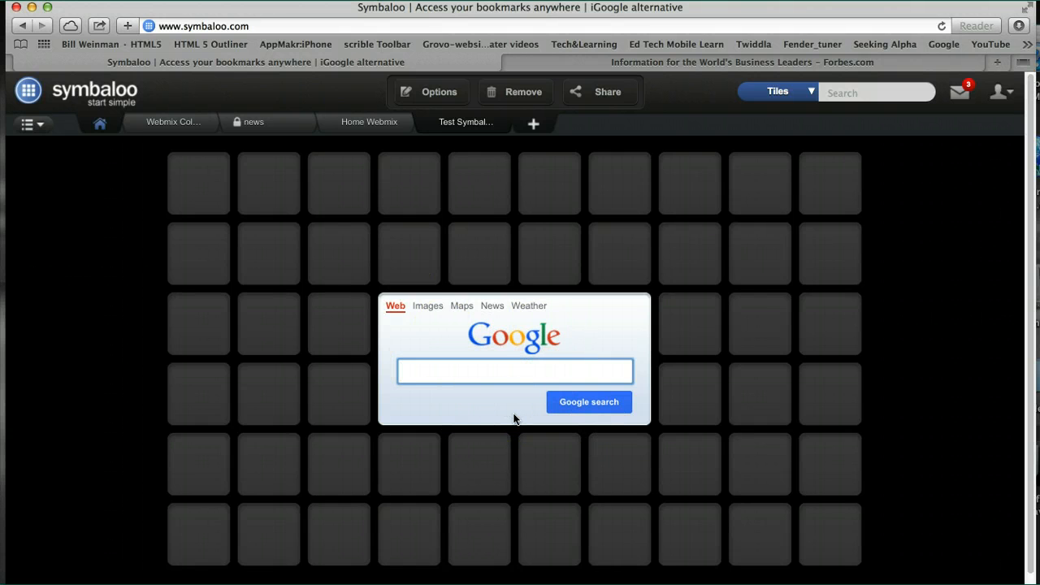
pyautogui.click(471, 251)
pyautogui.click(469, 120)
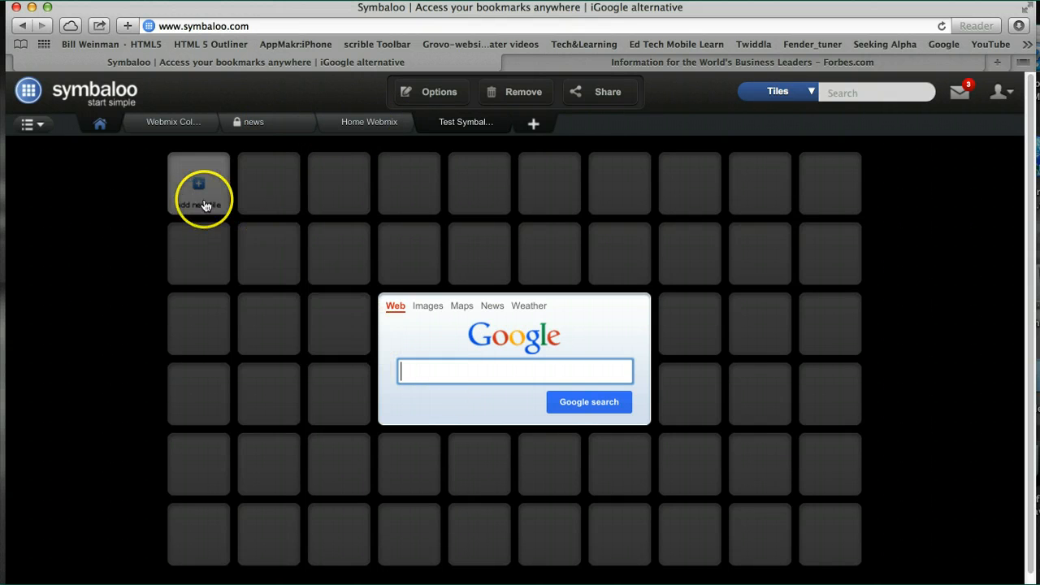
# Search the tile library for "youtube" and add a YouTube tile to the first slot of the Test Symbaloo 1 webmix.
pyautogui.click(203, 188)
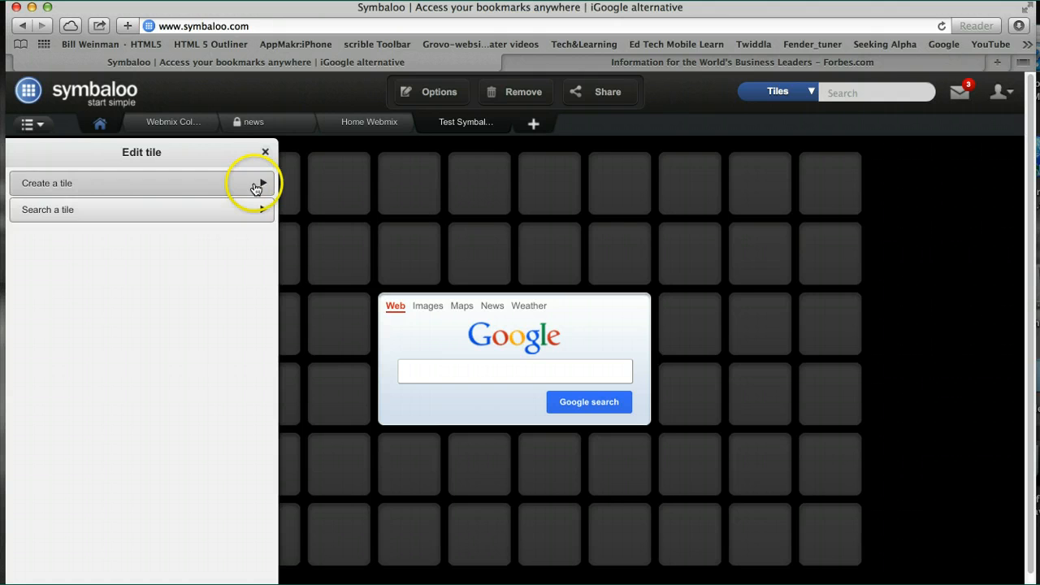
pyautogui.click(264, 213)
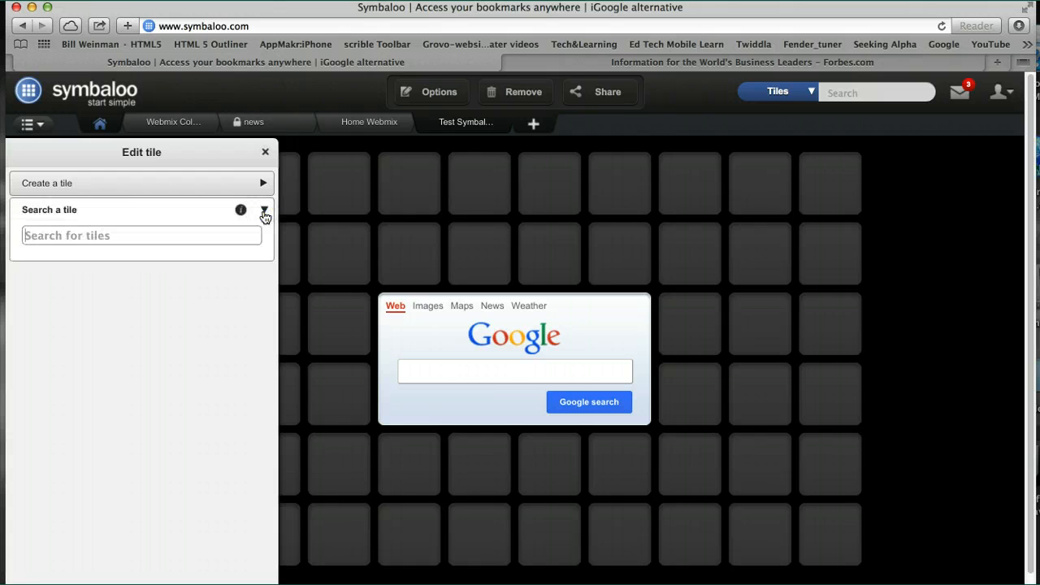
pyautogui.write('youtub')
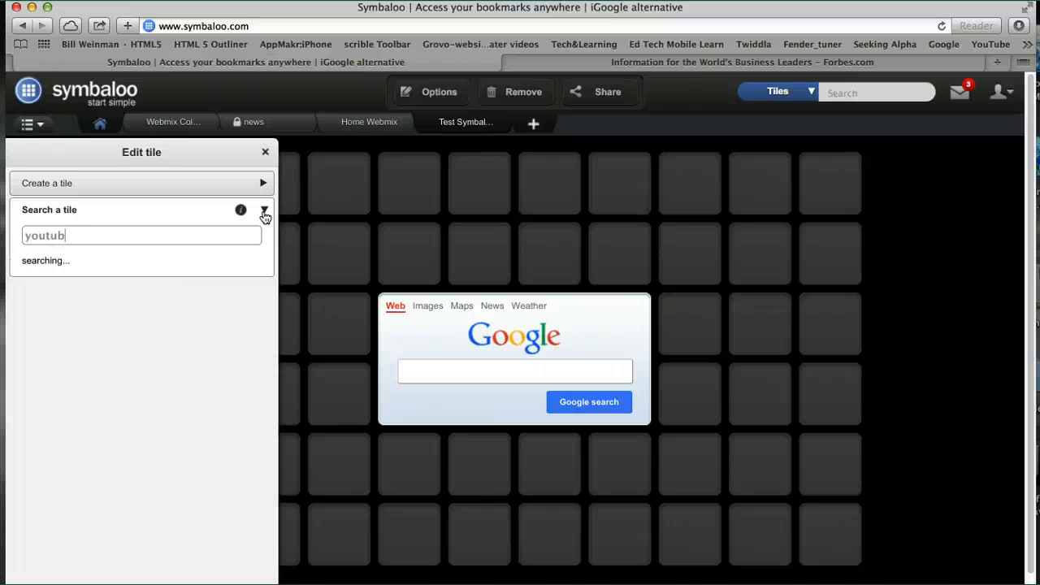
pyautogui.write('e')
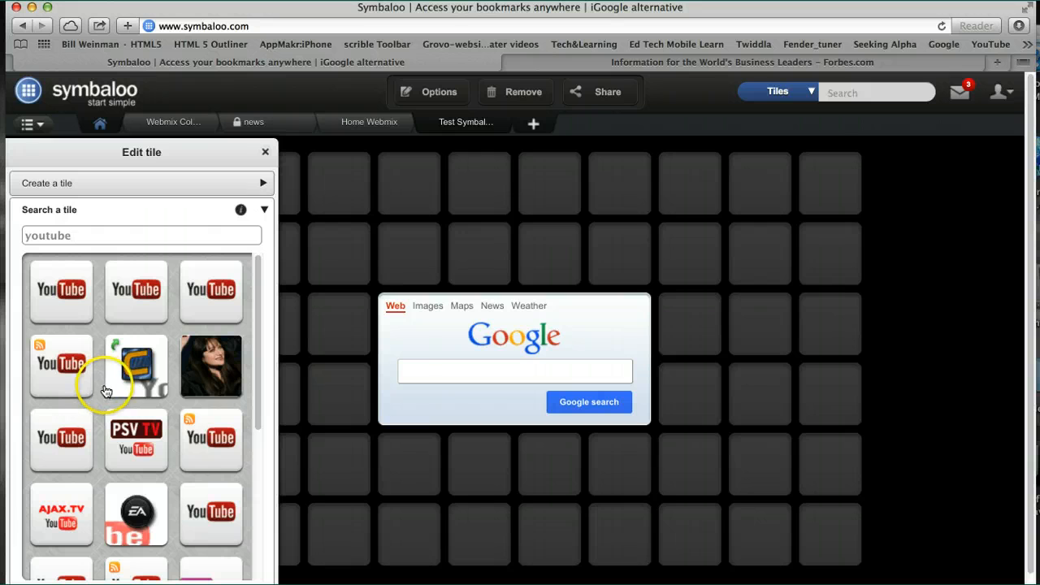
pyautogui.click(124, 294)
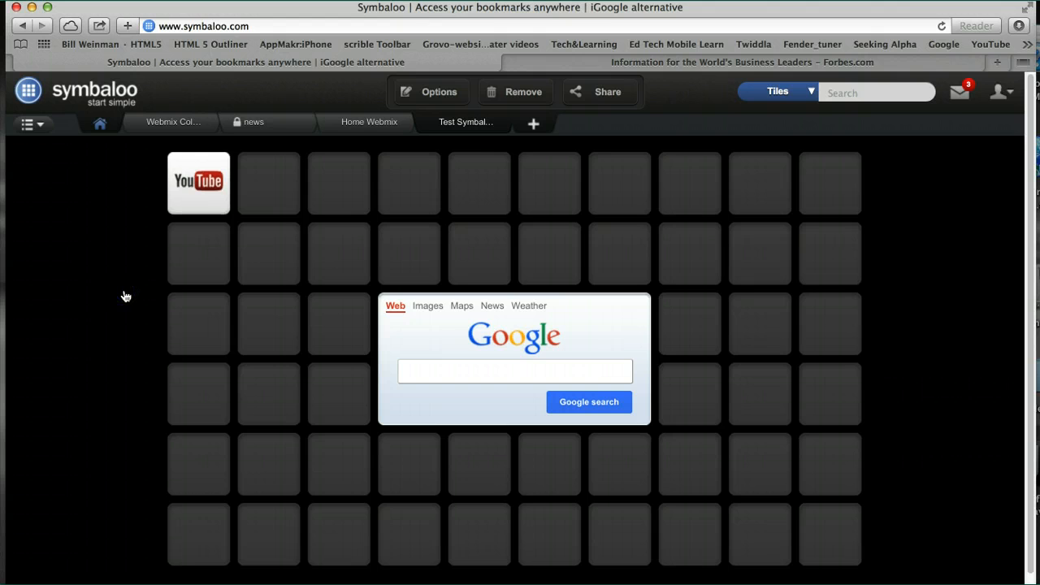
pyautogui.click(266, 204)
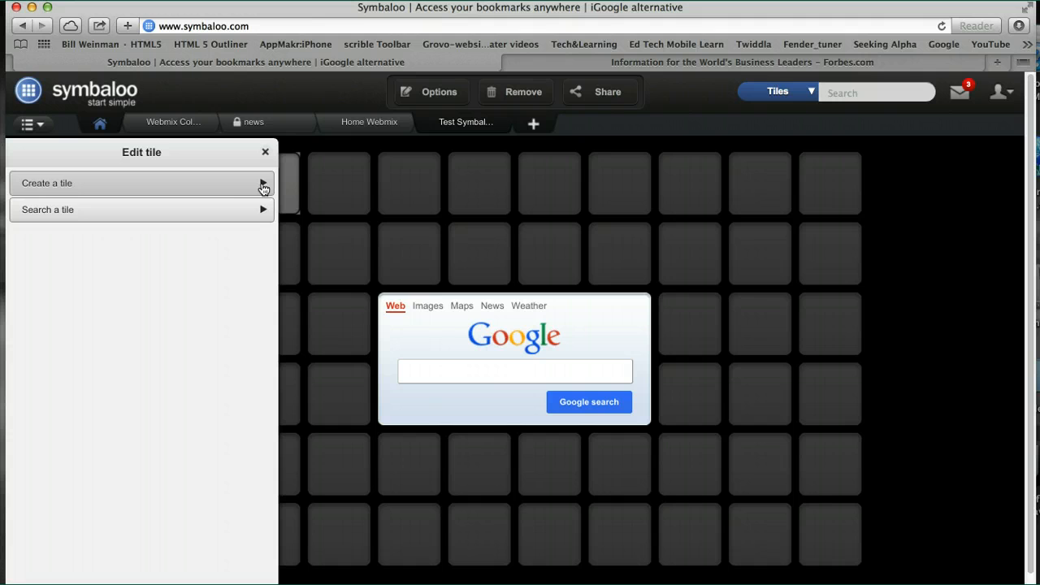
pyautogui.click(263, 186)
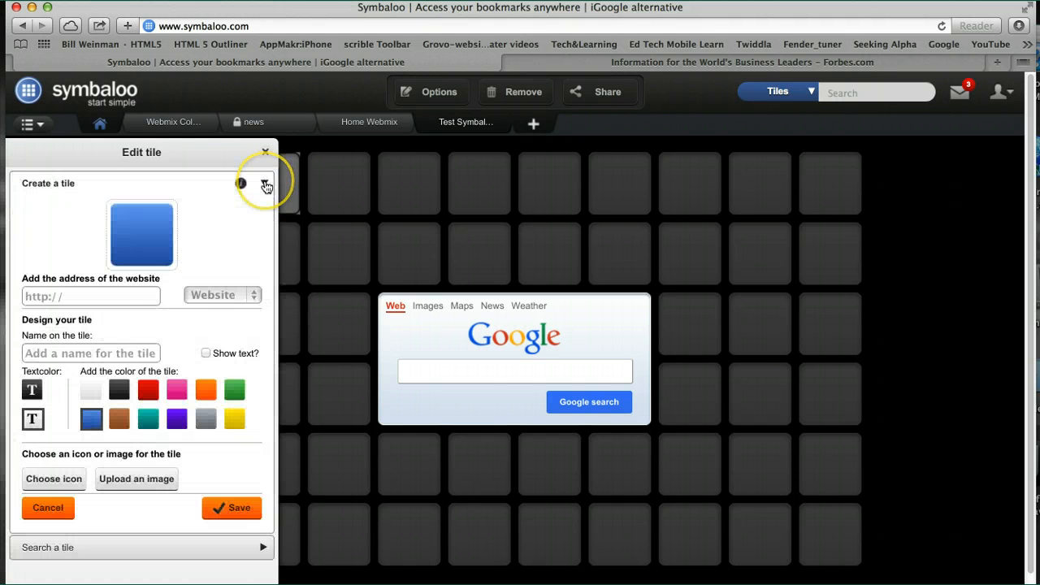
pyautogui.click(74, 297)
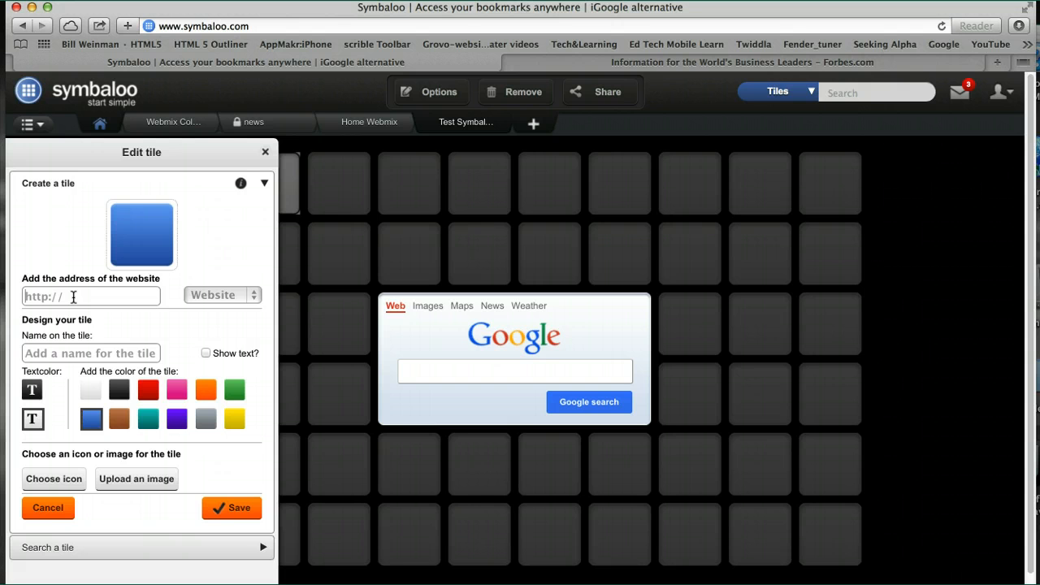
pyautogui.write('www.baker.ede')
# Name the new tile "Baker College", show its text, color it gray and save it.
pyautogui.click(63, 354)
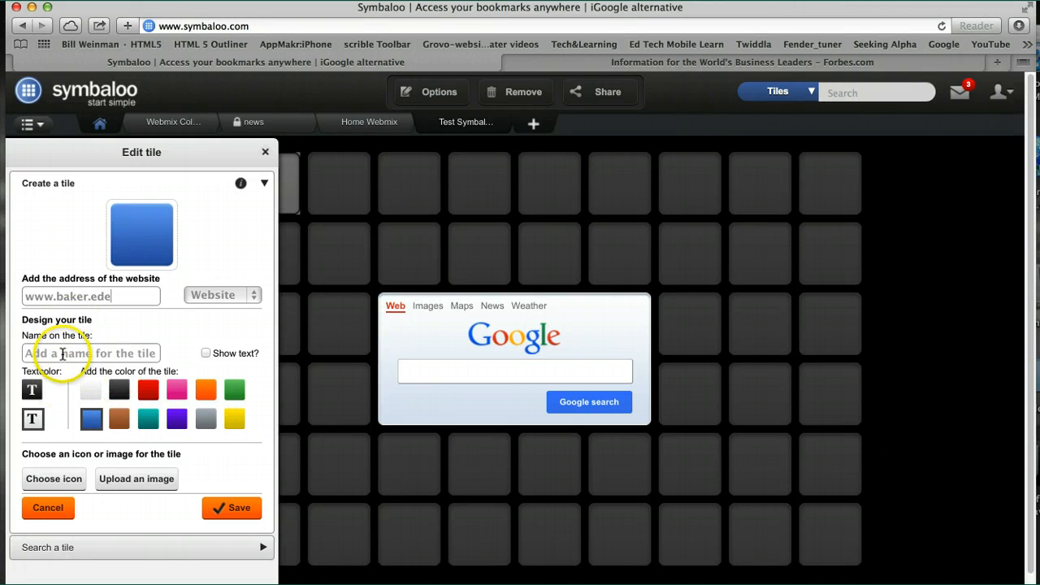
pyautogui.write('Baker')
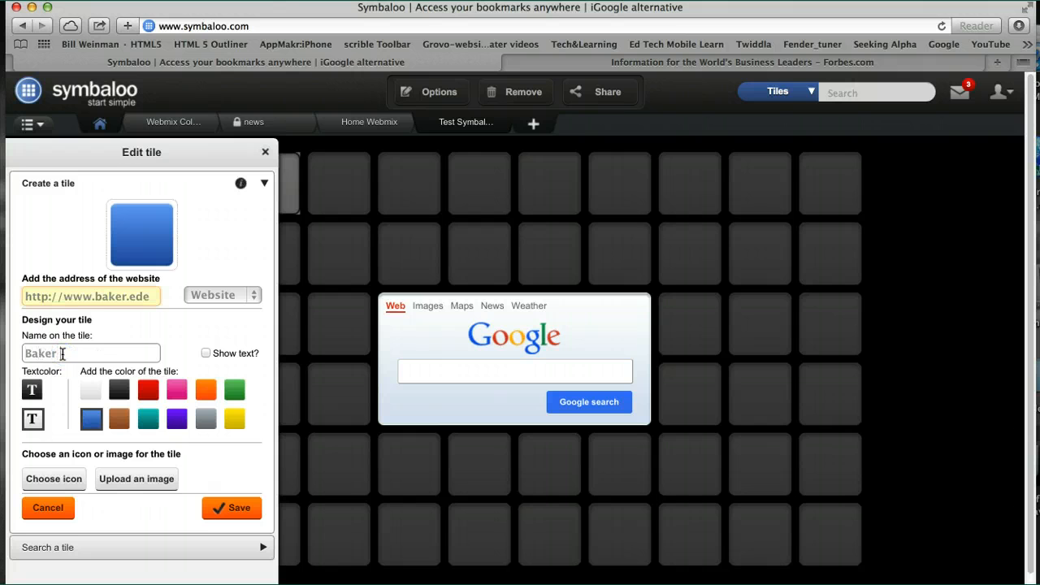
pyautogui.write(' College')
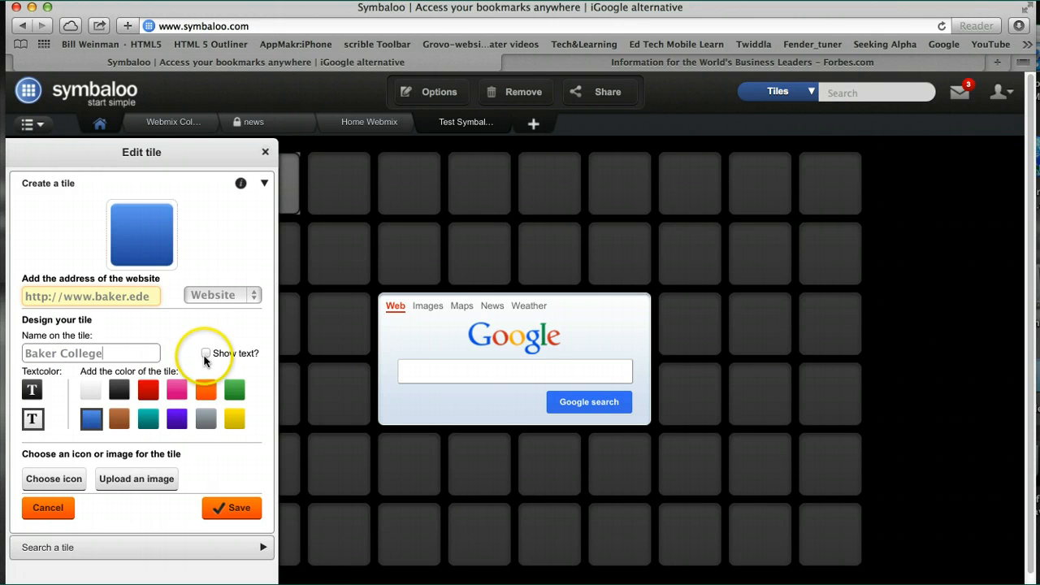
pyautogui.click(205, 354)
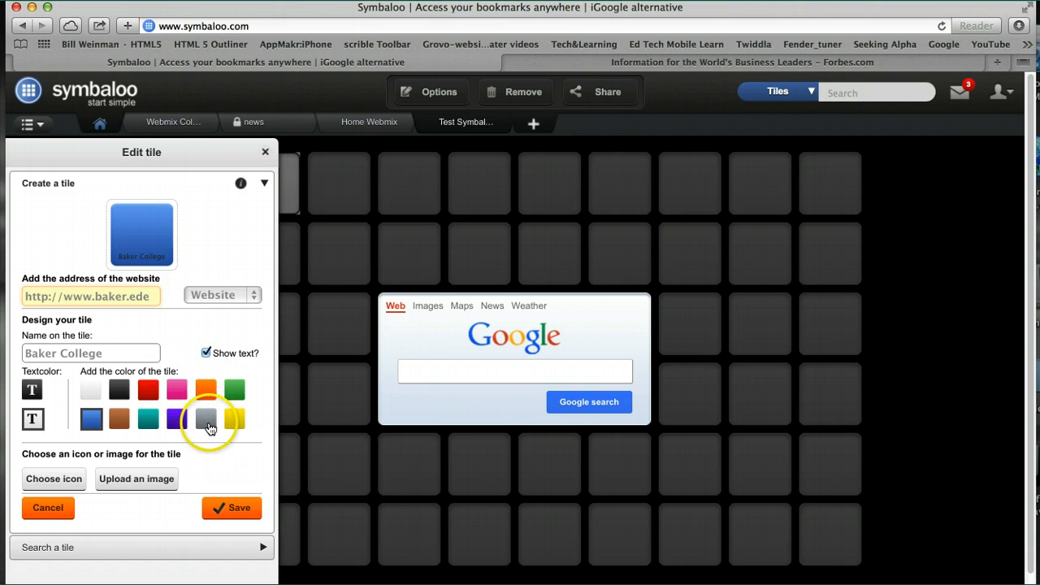
pyautogui.click(207, 418)
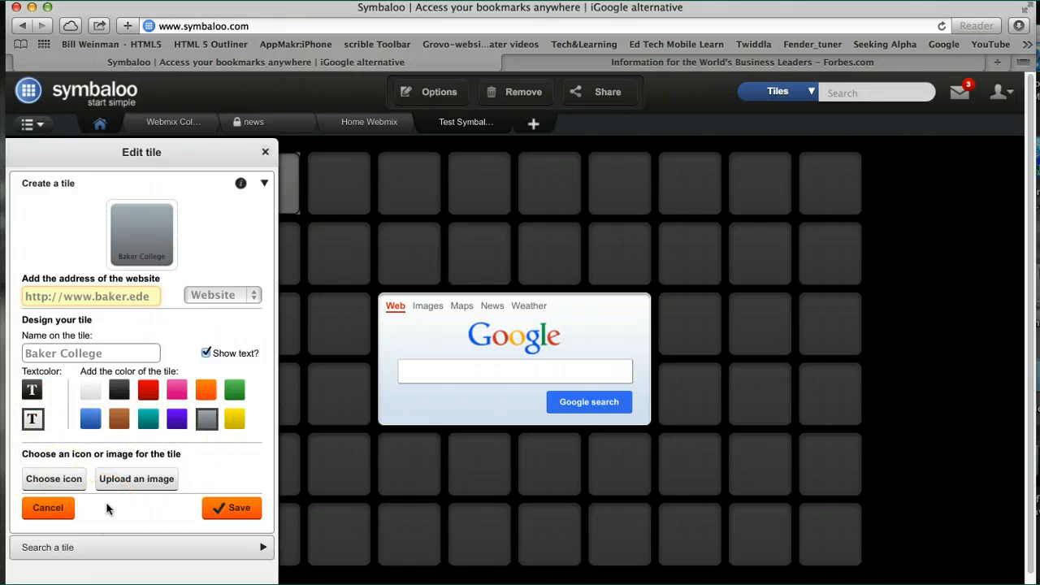
pyautogui.click(236, 509)
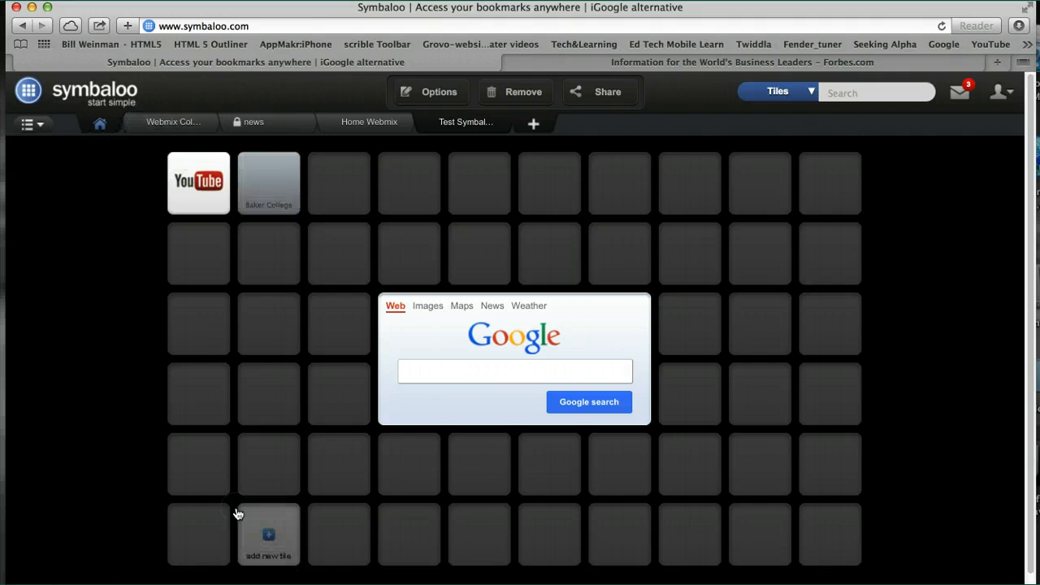
# Open the Baker College tile to test its link and close the resulting page and the Forbes page.
pyautogui.moveTo(236, 513); pyautogui.dragTo(277, 199)
pyautogui.click(277, 196)
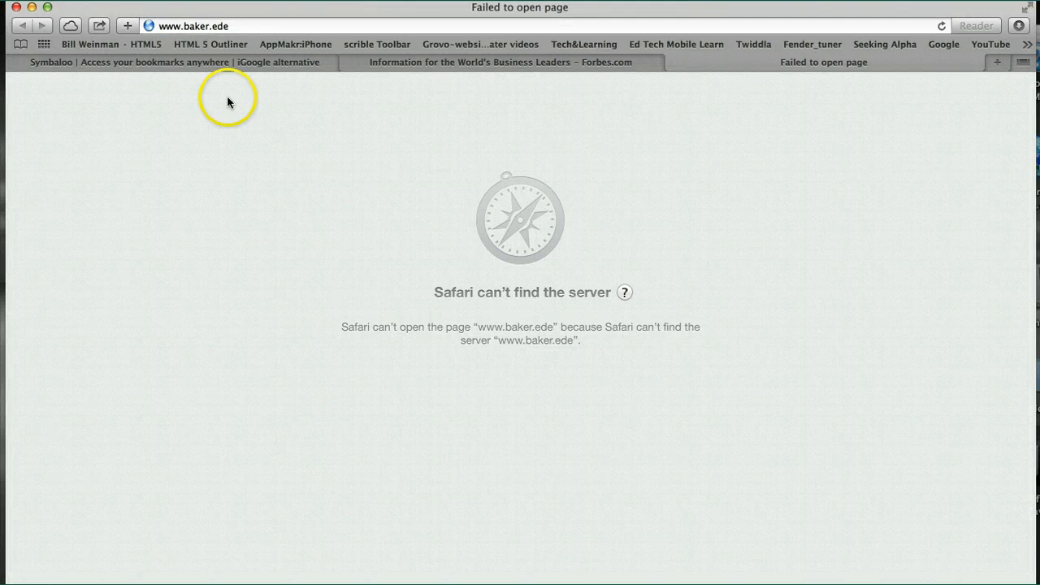
pyautogui.click(672, 61)
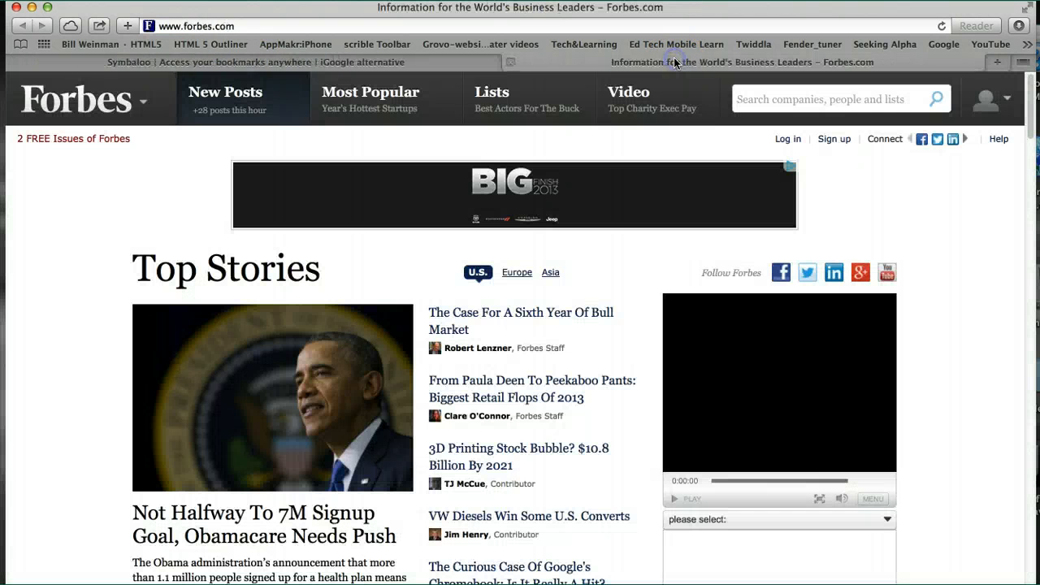
pyautogui.click(510, 63)
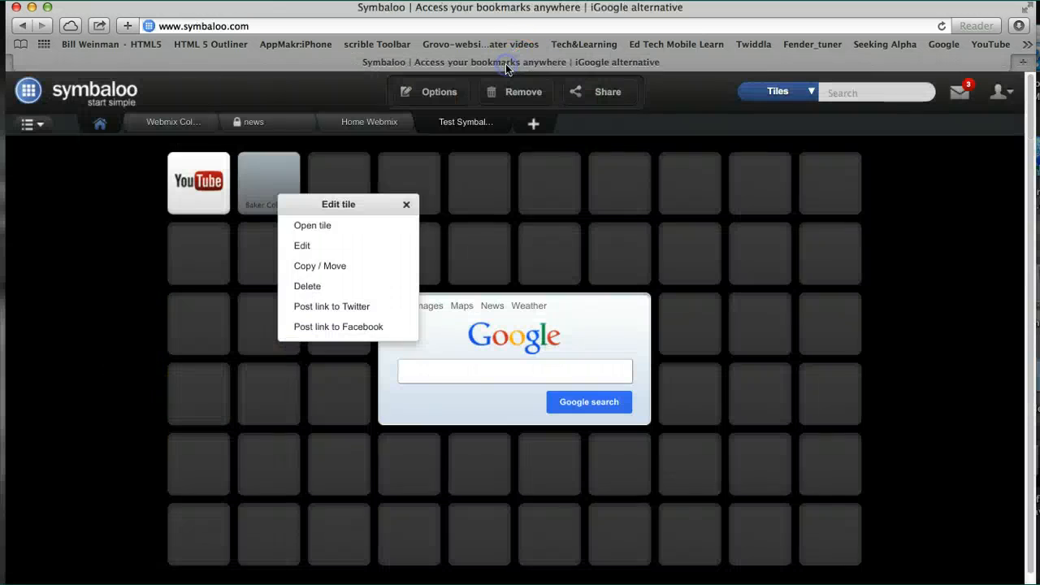
# Edit the Baker College tile, setting its color to white and uploading the parrot photo DSCN0455.jpg from Pictures as its image.
pyautogui.click(304, 247)
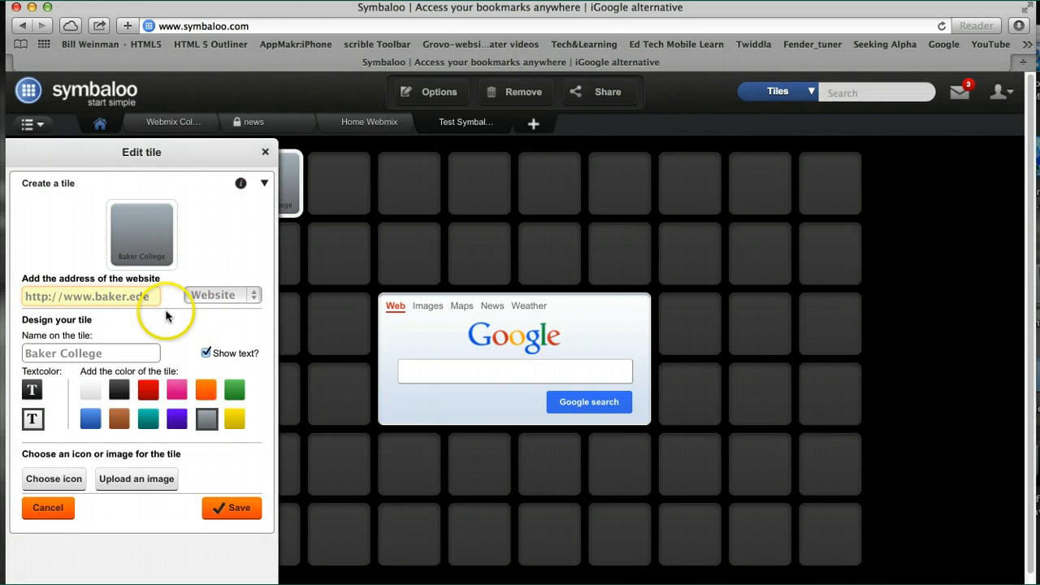
pyautogui.click(91, 391)
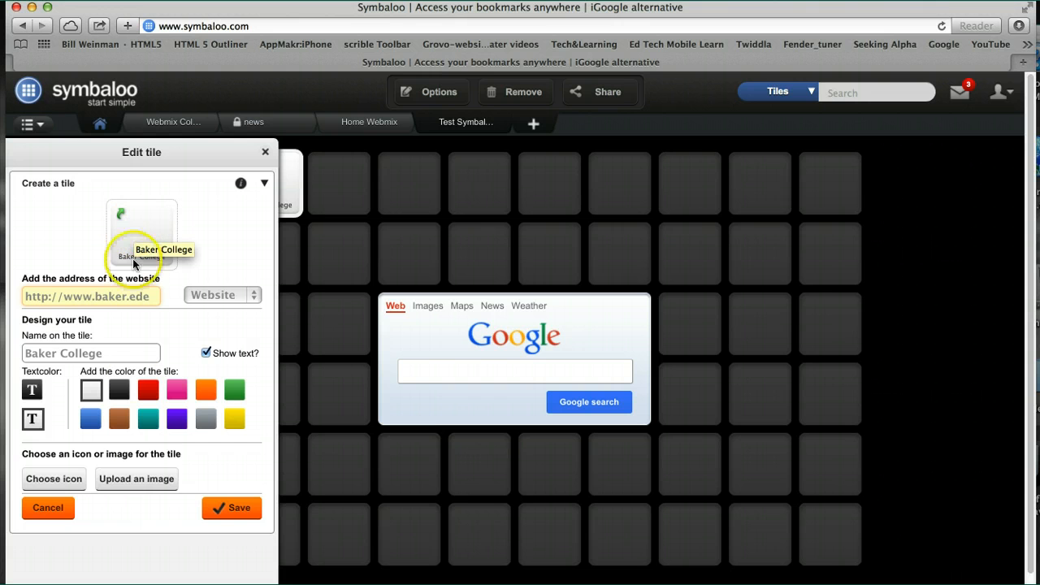
pyautogui.click(135, 481)
pyautogui.click(411, 265)
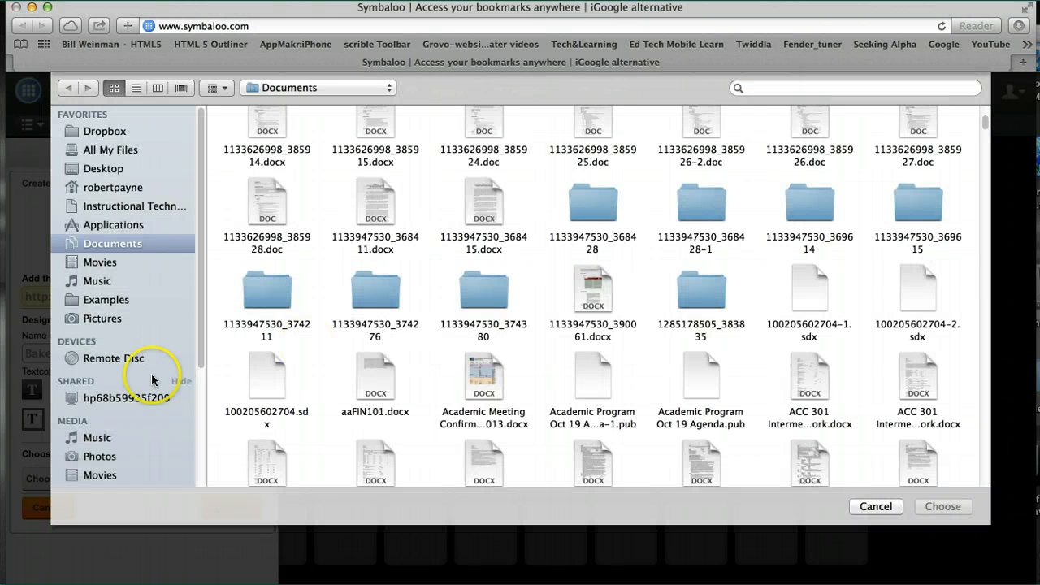
pyautogui.click(107, 320)
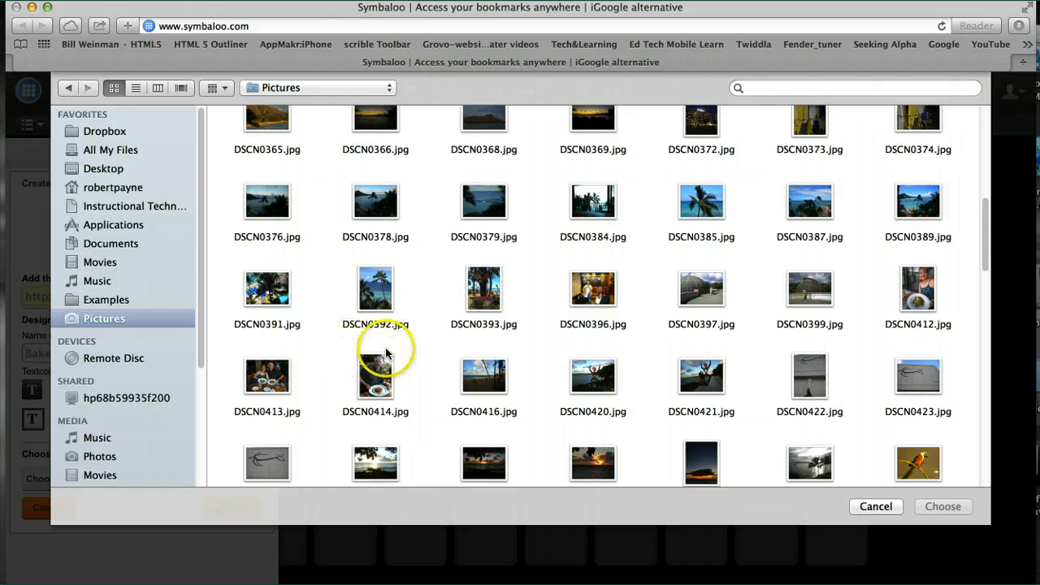
pyautogui.click(481, 203)
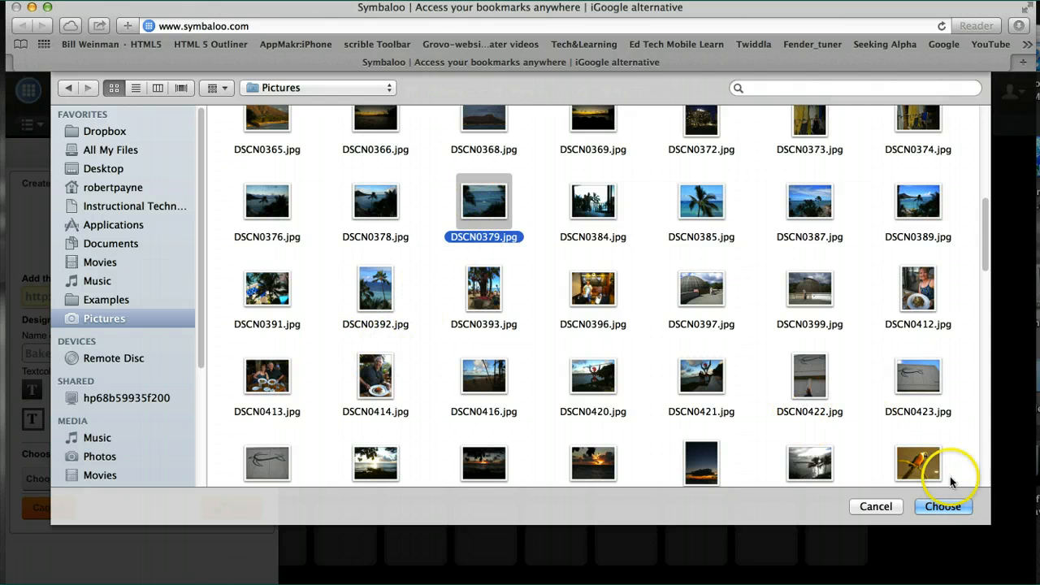
pyautogui.click(924, 469)
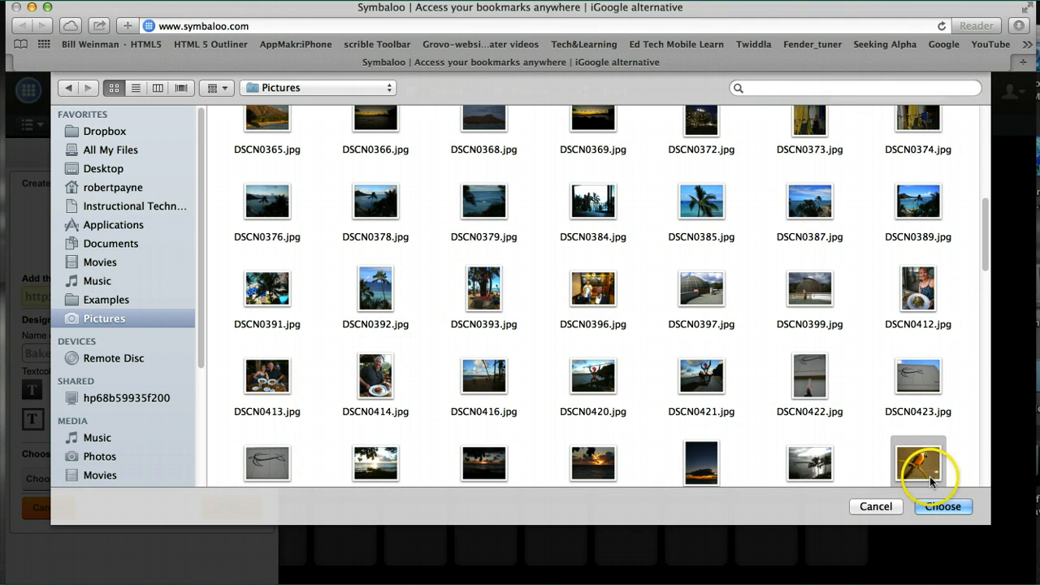
pyautogui.click(942, 506)
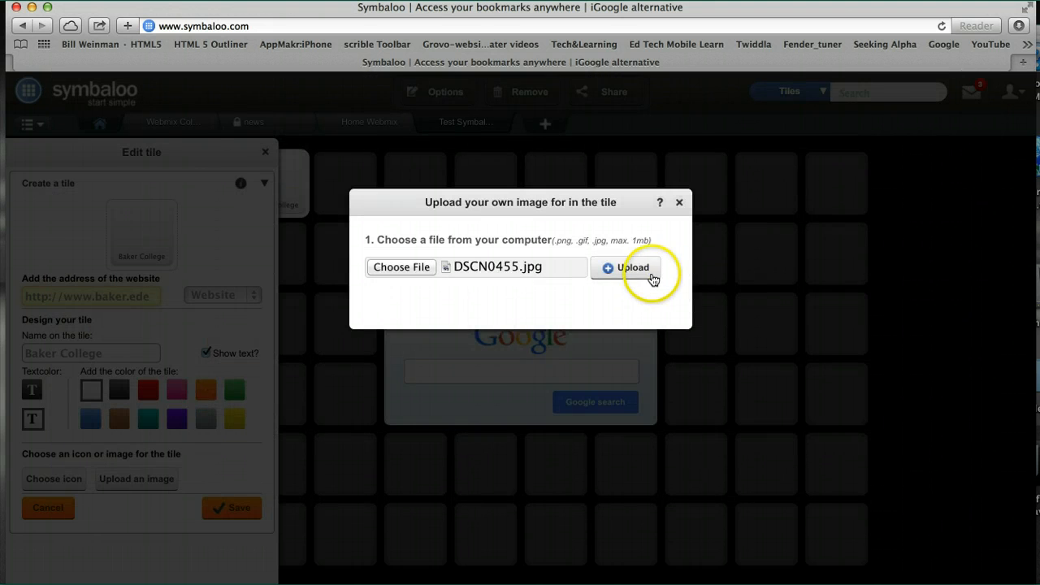
pyautogui.click(632, 272)
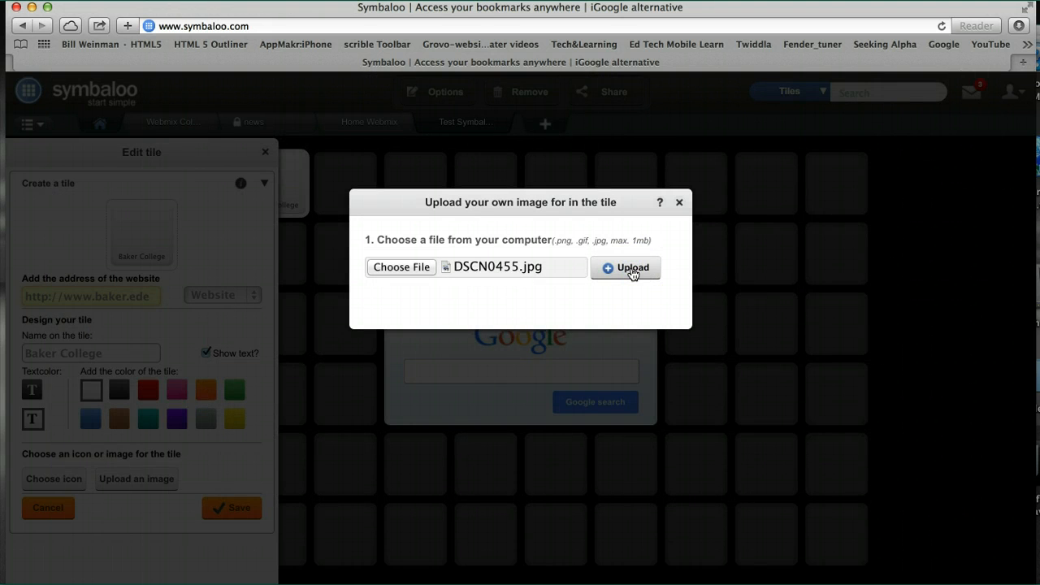
pyautogui.click(619, 275)
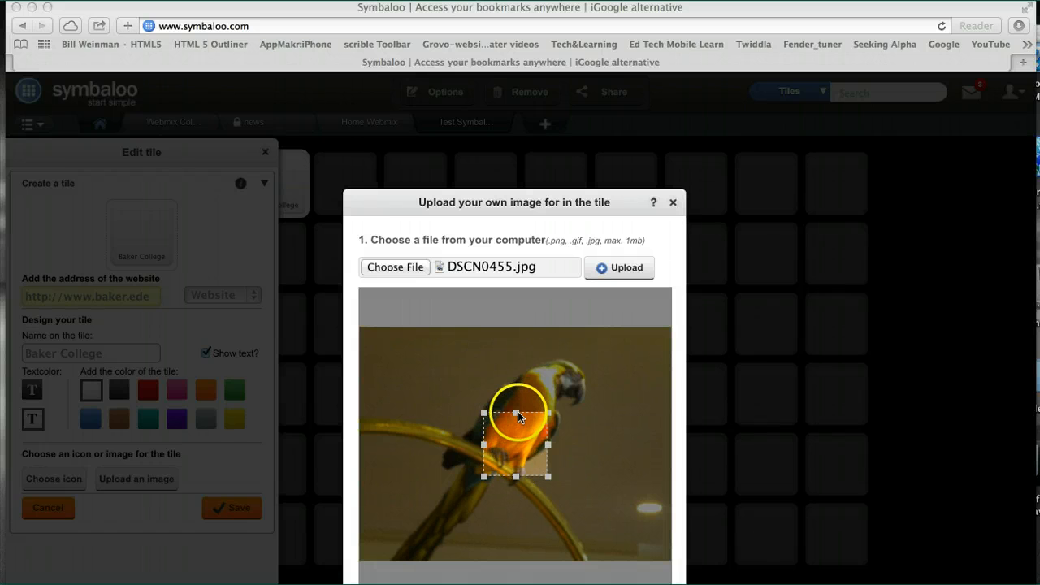
# Crop the uploaded photo to a larger square around the parrot's head and body, apply it and save the tile.
pyautogui.moveTo(517, 413); pyautogui.dragTo(515, 376)
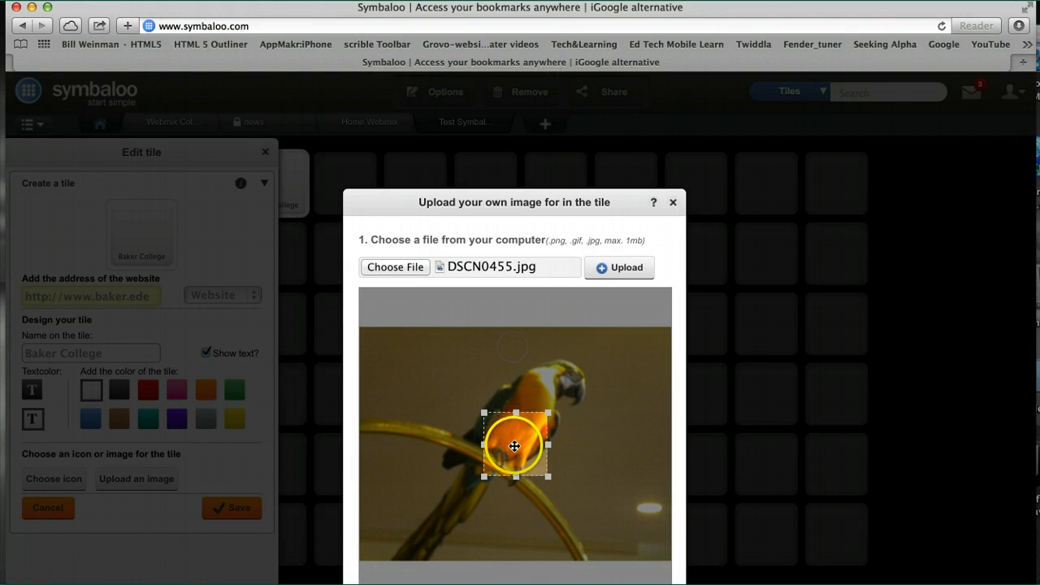
pyautogui.moveTo(515, 444); pyautogui.dragTo(474, 407)
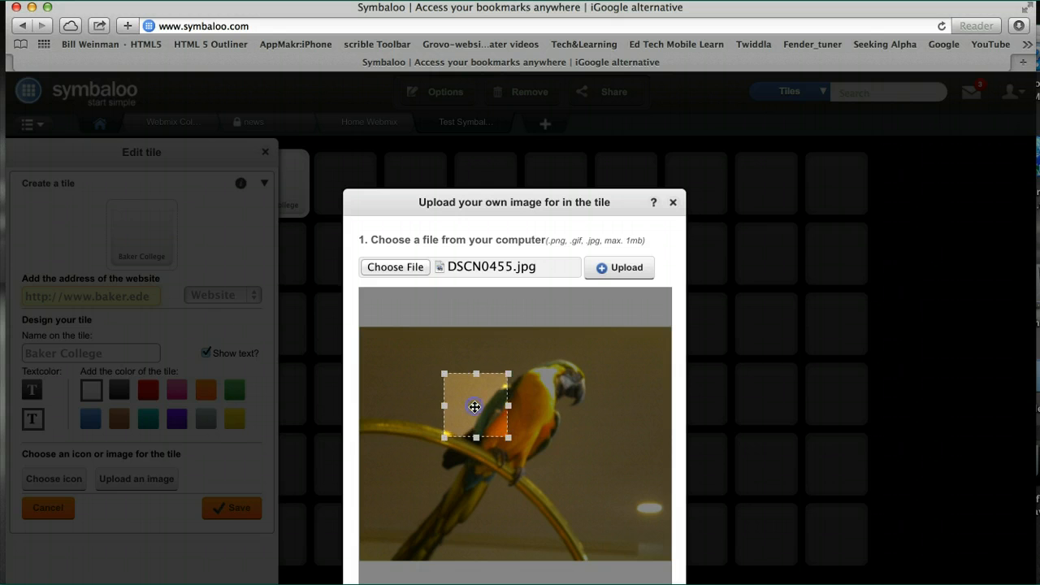
pyautogui.moveTo(508, 438); pyautogui.dragTo(611, 520)
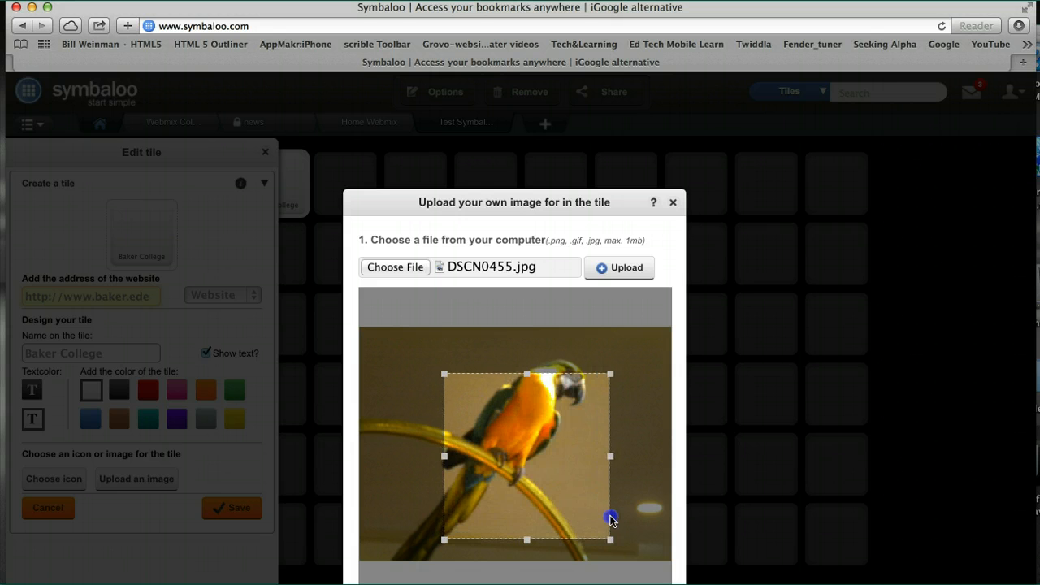
pyautogui.moveTo(532, 428); pyautogui.dragTo(532, 402)
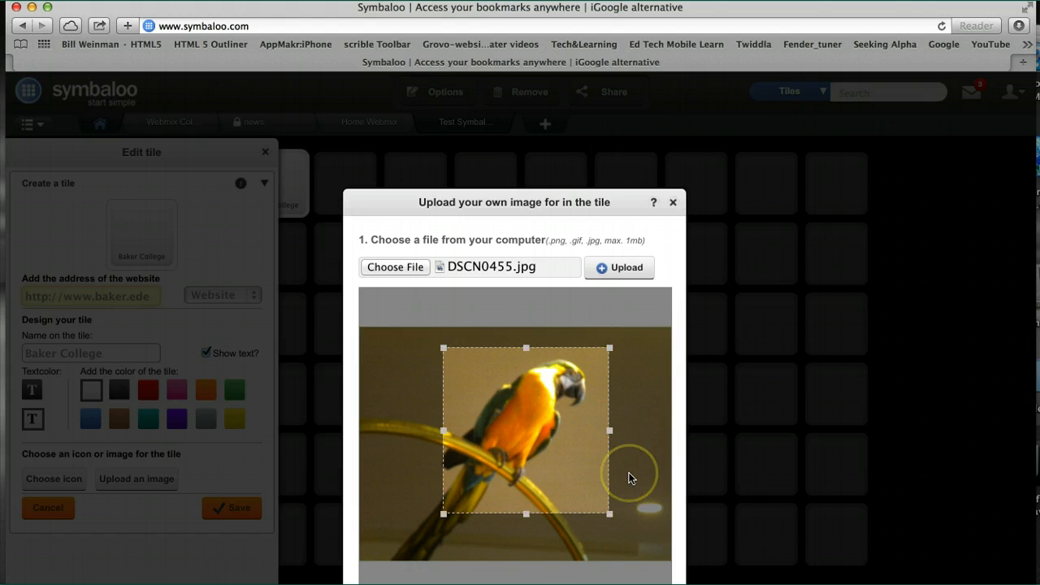
pyautogui.scroll(-1, 631, 478)
pyautogui.click(607, 573)
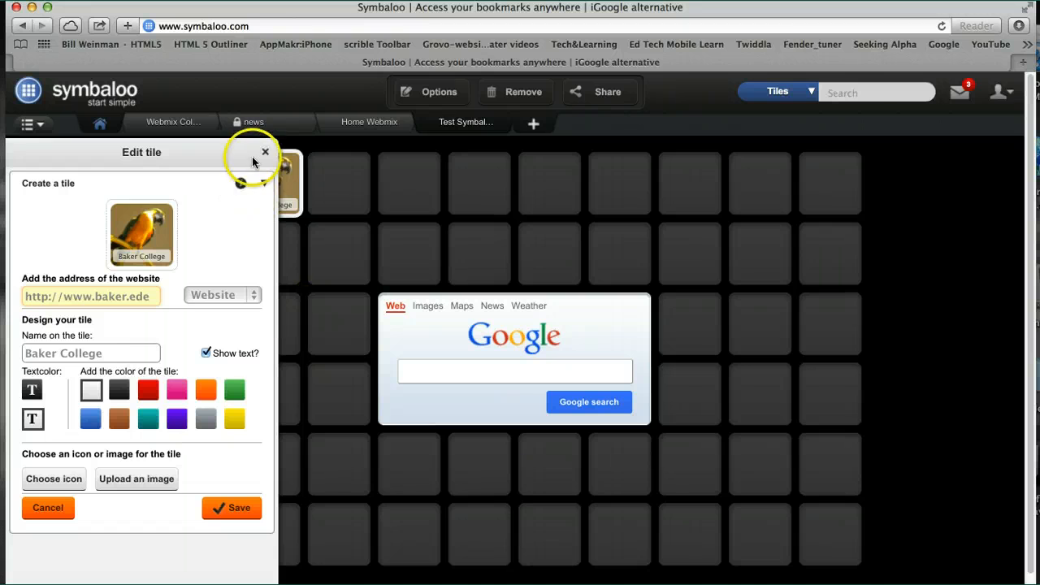
pyautogui.click(234, 510)
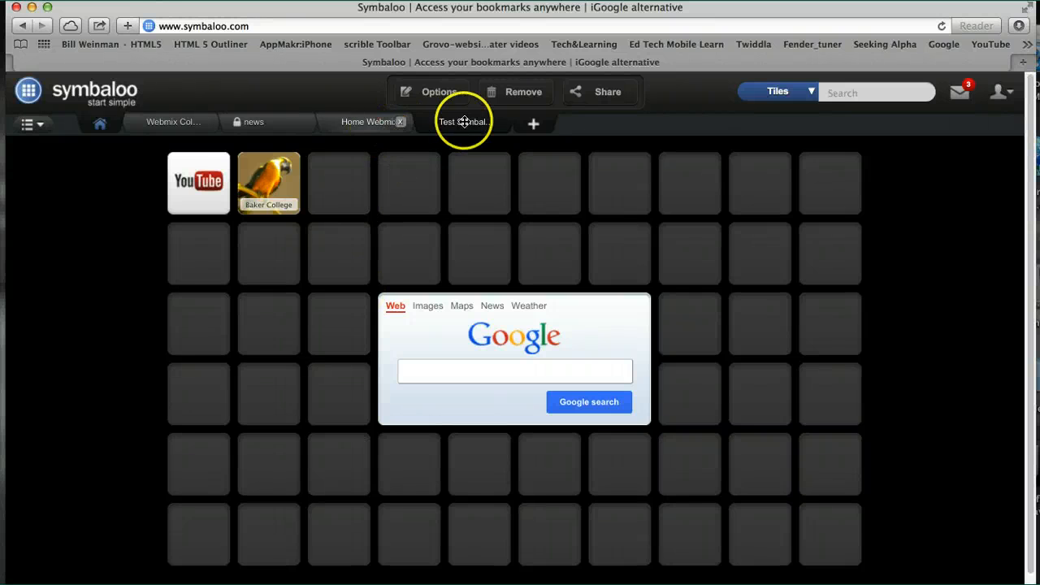
# Switch to the Home Webmix.
pyautogui.click(379, 125)
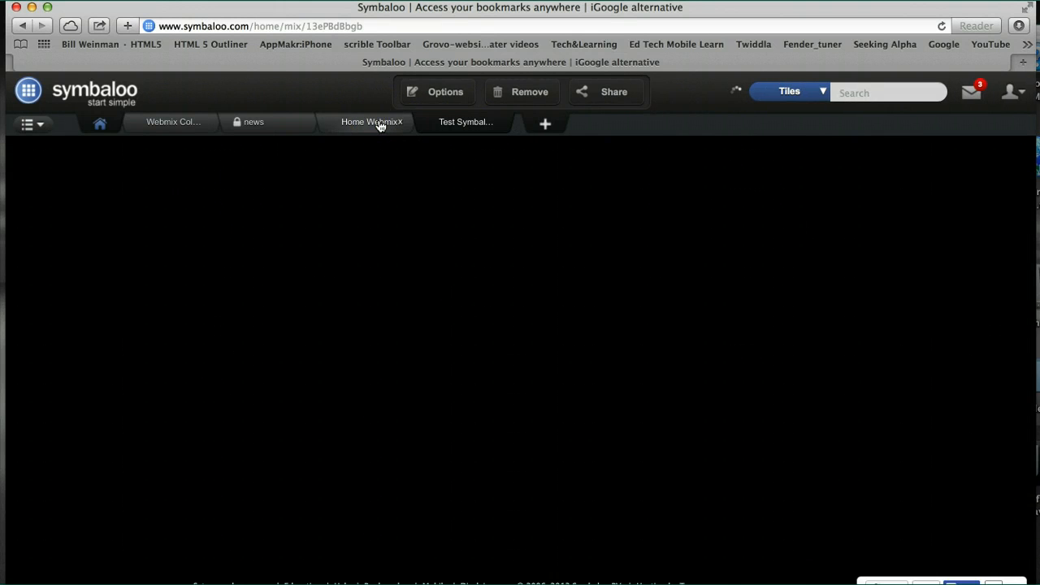